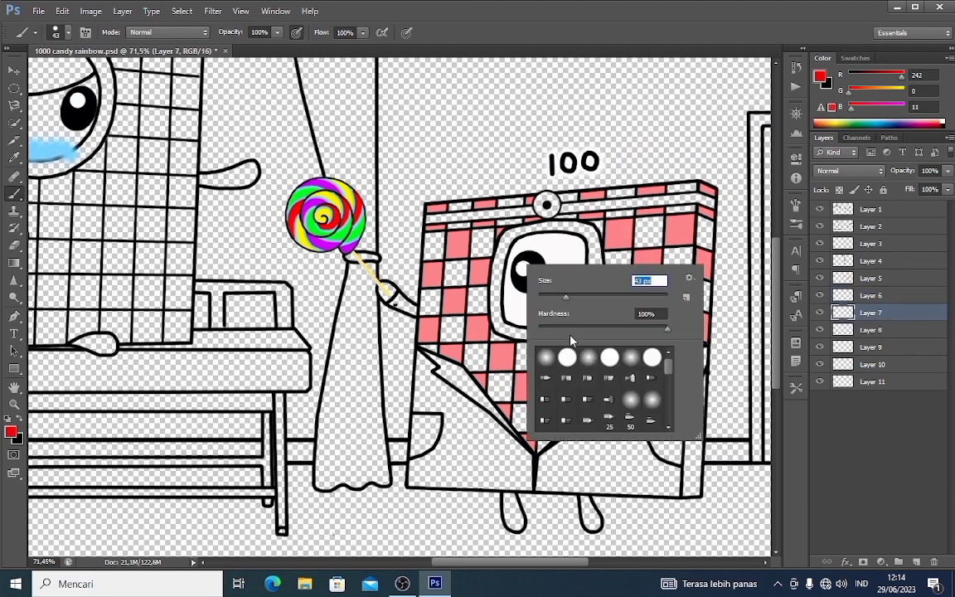
# Step: Paint the 100 character's eye frame, mouth, hands and feet bright red on Layer 7, reducing the brush to 19 px for small parts
pyautogui.click(740, 295)
pyautogui.moveTo(534, 229)
pyautogui.mouseDown()
pyautogui.moveTo(507, 247)
pyautogui.moveTo(502, 322)
pyautogui.moveTo(563, 332)
pyautogui.moveTo(586, 322)
pyautogui.moveTo(590, 242)
pyautogui.moveTo(539, 232)
pyautogui.mouseUp()
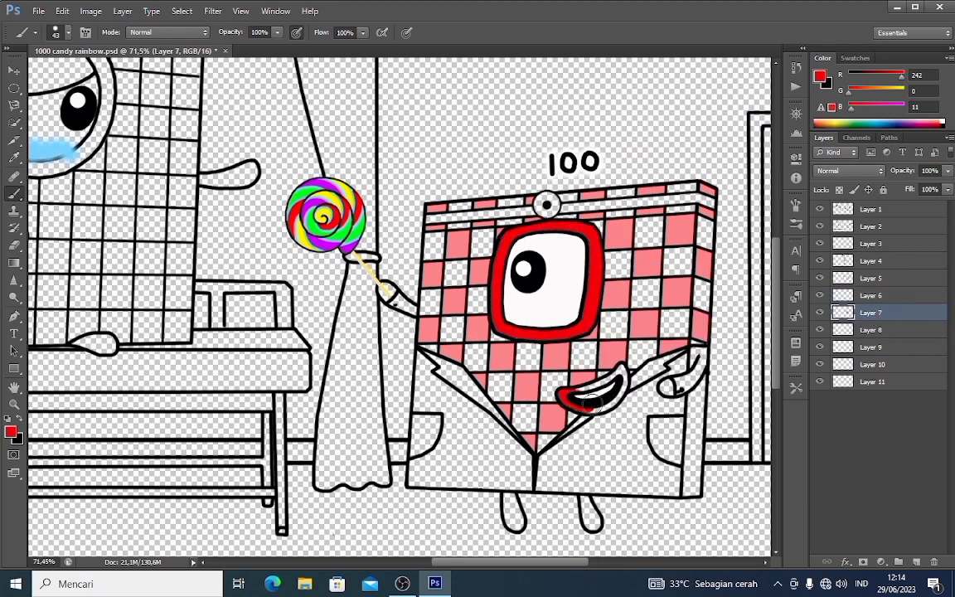
pyautogui.rightClick(561, 356)
pyautogui.press('Return')
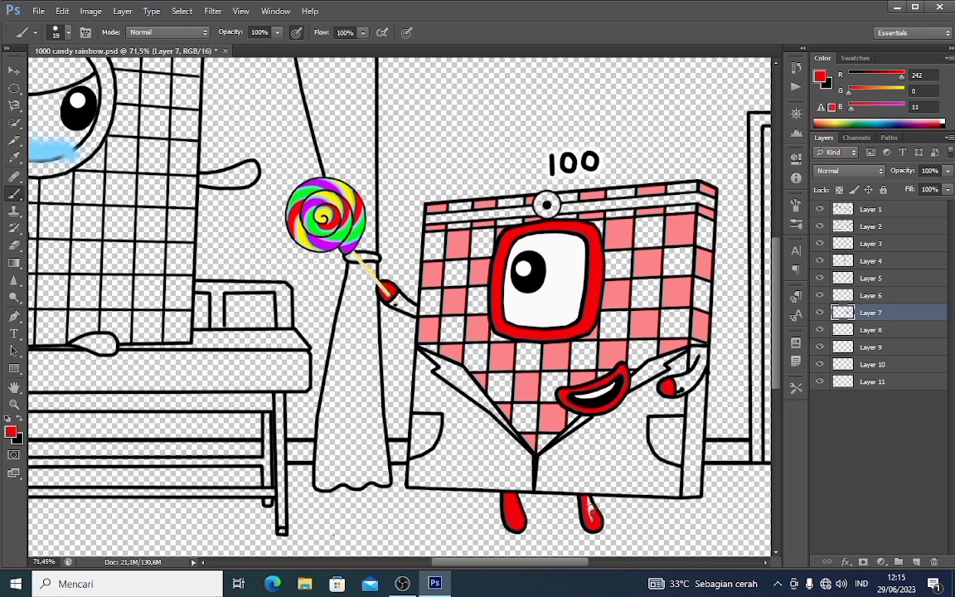
# Step: On Layer 8, start painting the 100 character's blank top squares in RGB 255, 76, 84 with a 29 px brush
pyautogui.click(871, 330)
pyautogui.click(820, 76)
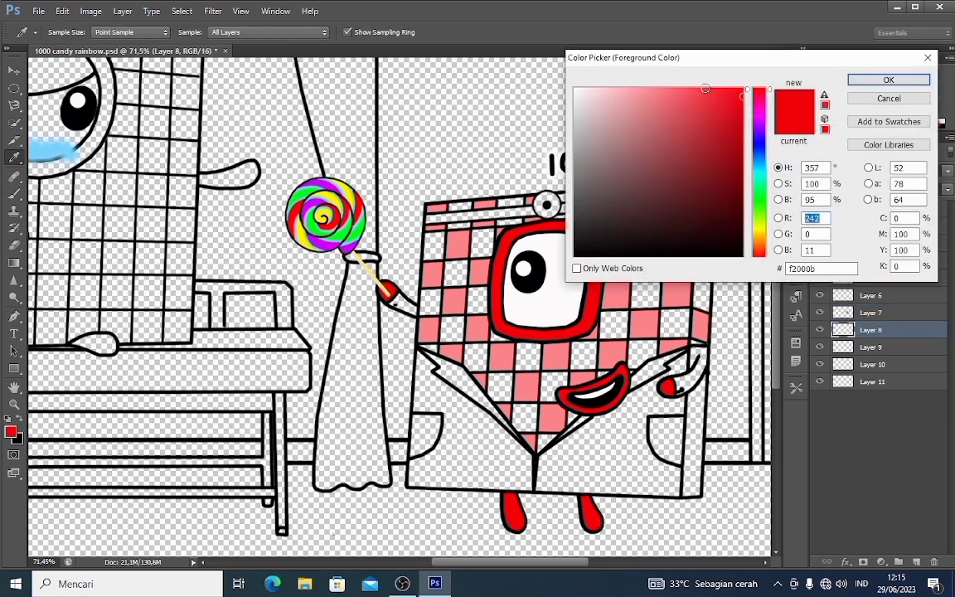
pyautogui.click(698, 89)
pyautogui.click(693, 88)
pyautogui.click(864, 84)
pyautogui.rightClick(476, 229)
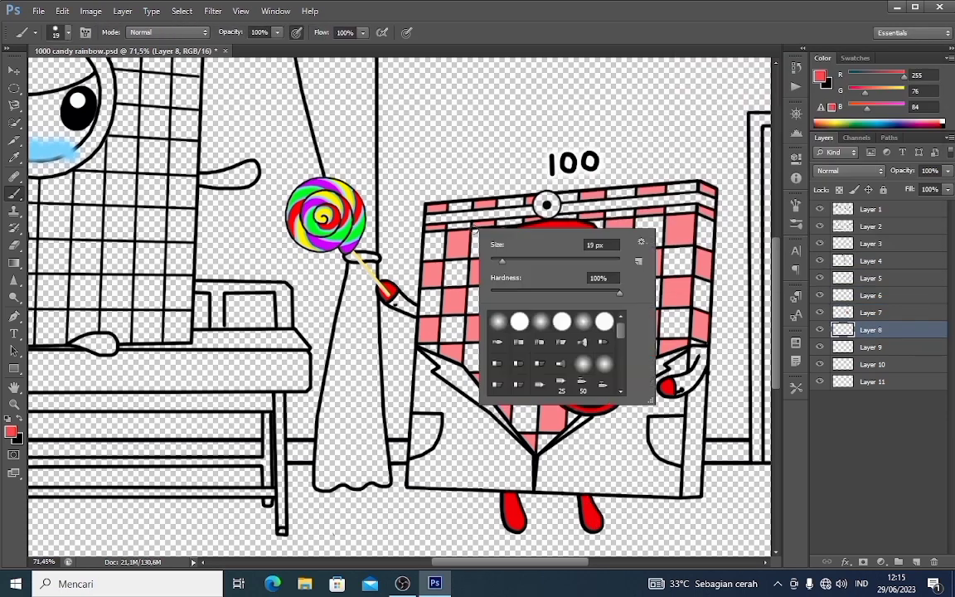
pyautogui.write('29')
pyautogui.press('Return')
pyautogui.moveTo(528, 228); pyautogui.dragTo(561, 222)
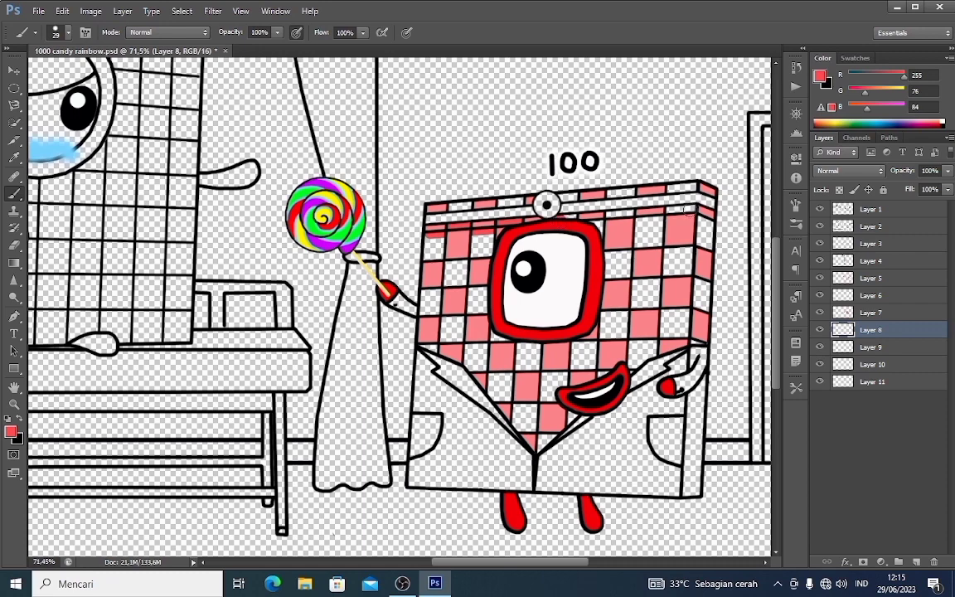
# Step: Set the foreground colour to RGB 255, 57, 66 and paint the blank squares along the 100 character's body edges
pyautogui.click(819, 77)
pyautogui.click(711, 88)
pyautogui.click(889, 77)
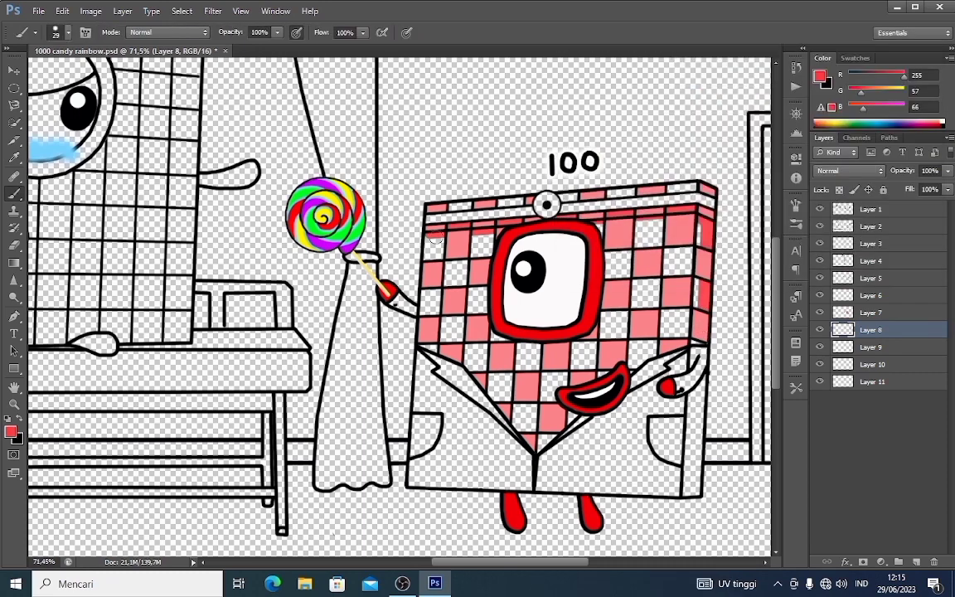
pyautogui.moveTo(704, 282); pyautogui.dragTo(678, 336)
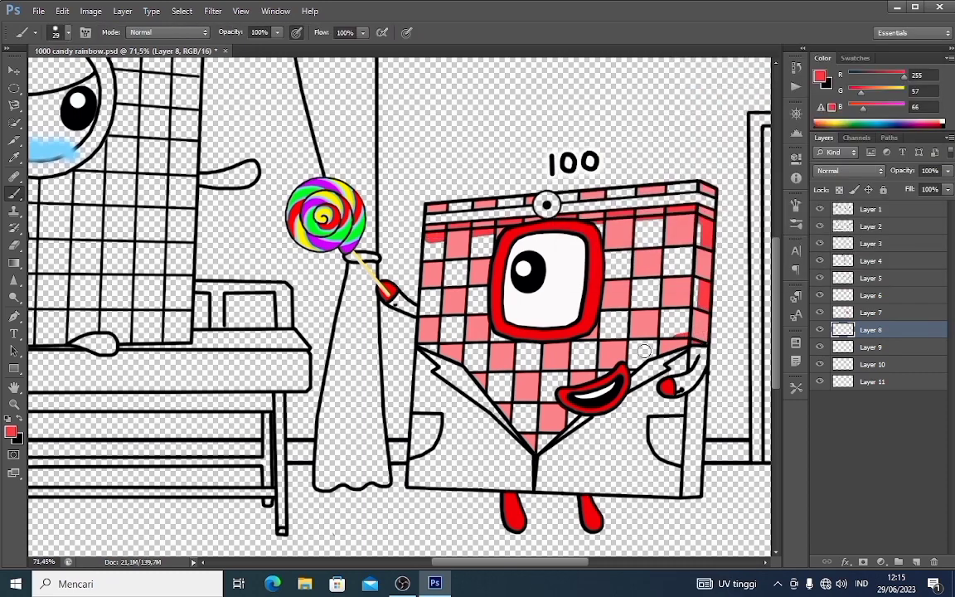
pyautogui.moveTo(532, 433); pyautogui.dragTo(457, 352)
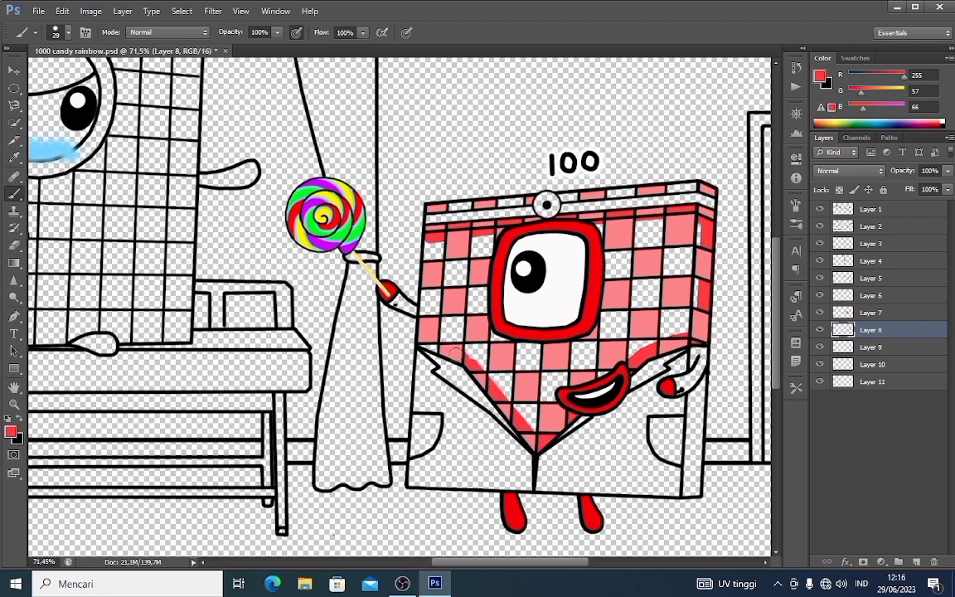
pyautogui.moveTo(428, 237); pyautogui.dragTo(426, 313)
# Step: Resize the brush and fill the remaining blank checks inside the 100 character's body with the same red
pyautogui.rightClick(446, 239)
pyautogui.click(499, 276)
pyautogui.press('Return')
pyautogui.moveTo(454, 255)
pyautogui.mouseDown()
pyautogui.moveTo(482, 247)
pyautogui.moveTo(475, 355)
pyautogui.moveTo(537, 418)
pyautogui.moveTo(518, 336)
pyautogui.moveTo(609, 290)
pyautogui.moveTo(543, 211)
pyautogui.moveTo(624, 326)
pyautogui.mouseUp()
# Step: Paint the blank squares above the 100 character's headband red with a 19 px brush
pyautogui.rightClick(626, 282)
pyautogui.click(650, 317)
pyautogui.press('Return')
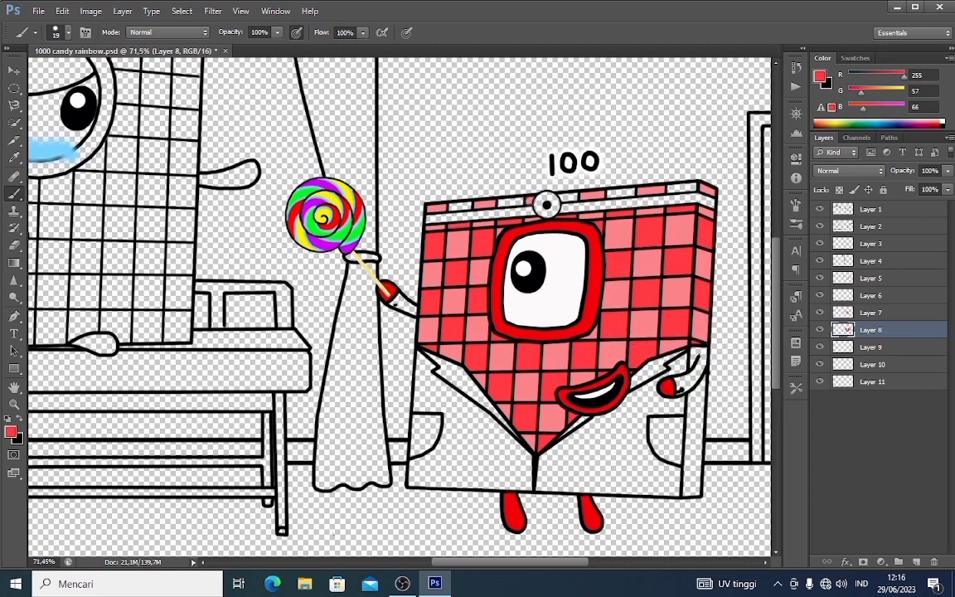
pyautogui.moveTo(563, 195); pyautogui.dragTo(692, 188)
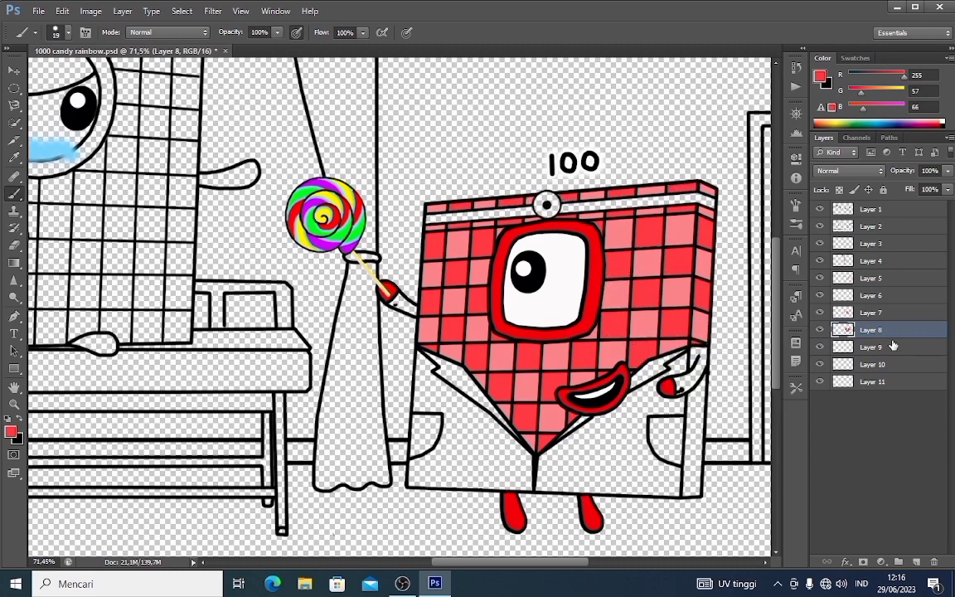
# Step: On Layer 9, paint the round disc on the 100 character's headband grey, RGB 178, 177, 177
pyautogui.click(893, 346)
pyautogui.click(819, 77)
pyautogui.click(575, 138)
pyautogui.press('Return')
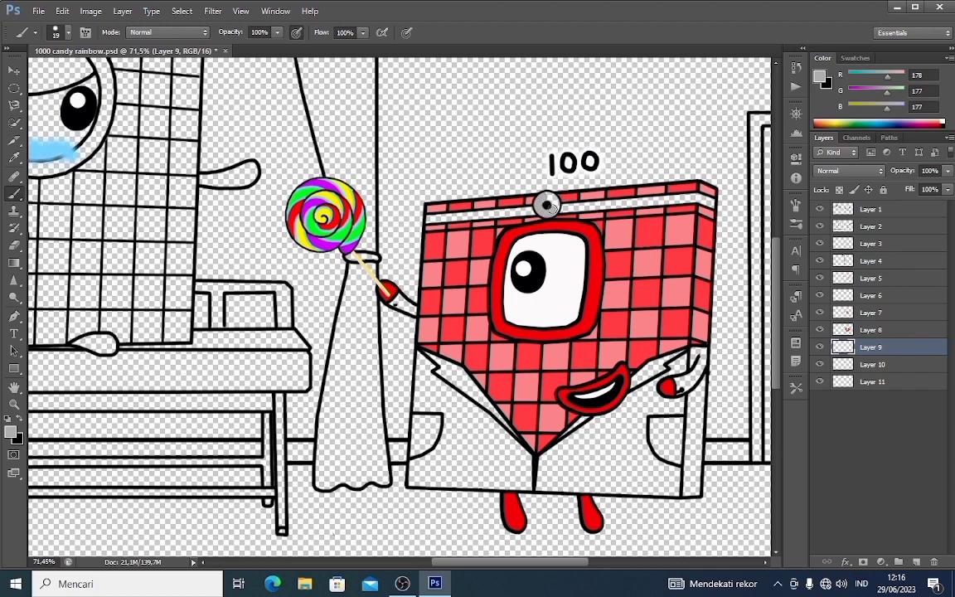
# Step: Paint the 100 character's headband strap light grey, RGB 216, 215, 215, on both sides of the disc
pyautogui.click(822, 77)
pyautogui.click(578, 114)
pyautogui.press('Return')
pyautogui.moveTo(429, 218); pyautogui.dragTo(531, 210)
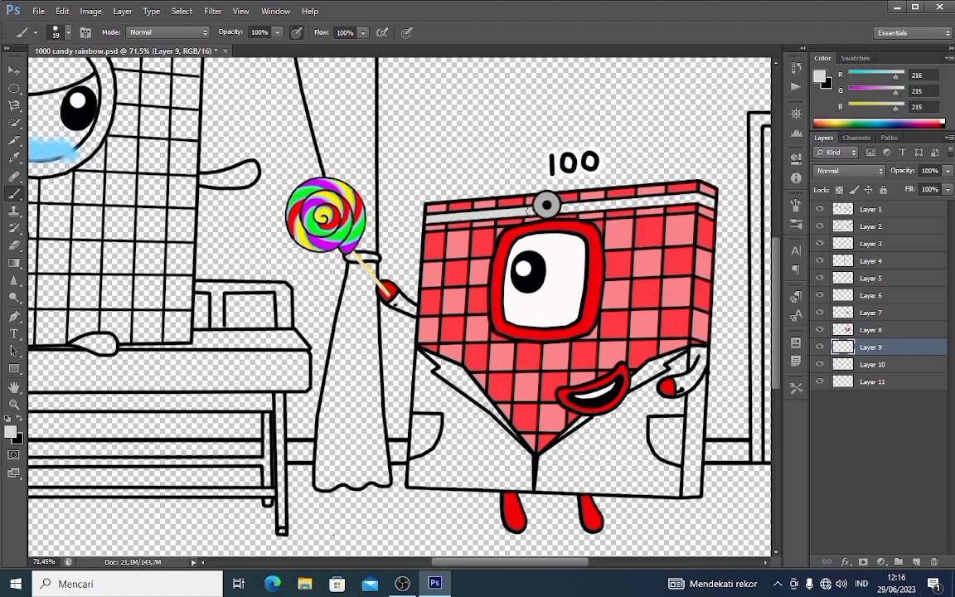
pyautogui.moveTo(675, 204); pyautogui.dragTo(709, 200)
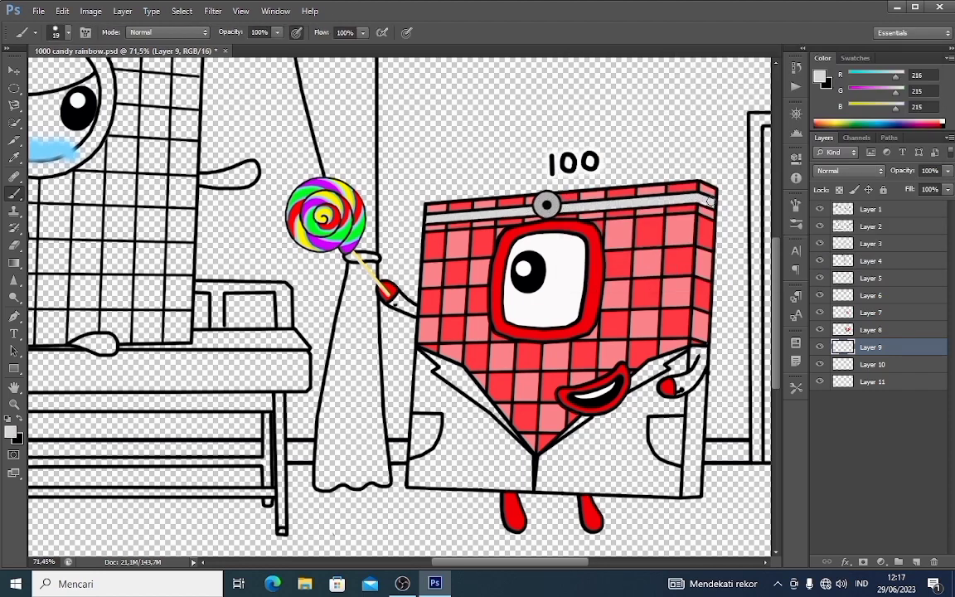
# Step: Set the foreground colour to RGB 245, 245, 245 and paint straight strokes along the outer edges of the 100 character's coat
pyautogui.click(821, 77)
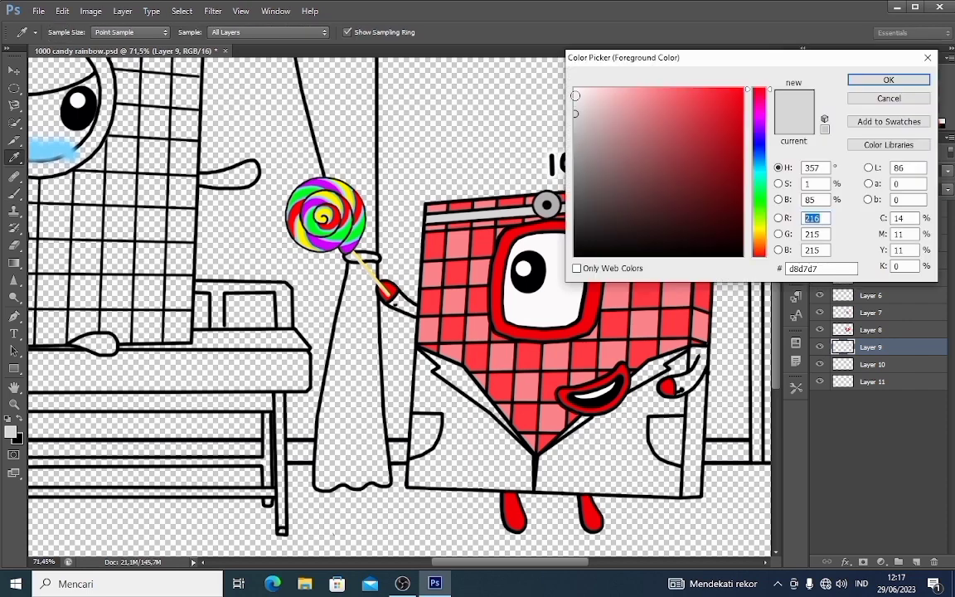
pyautogui.click(575, 90)
pyautogui.click(887, 80)
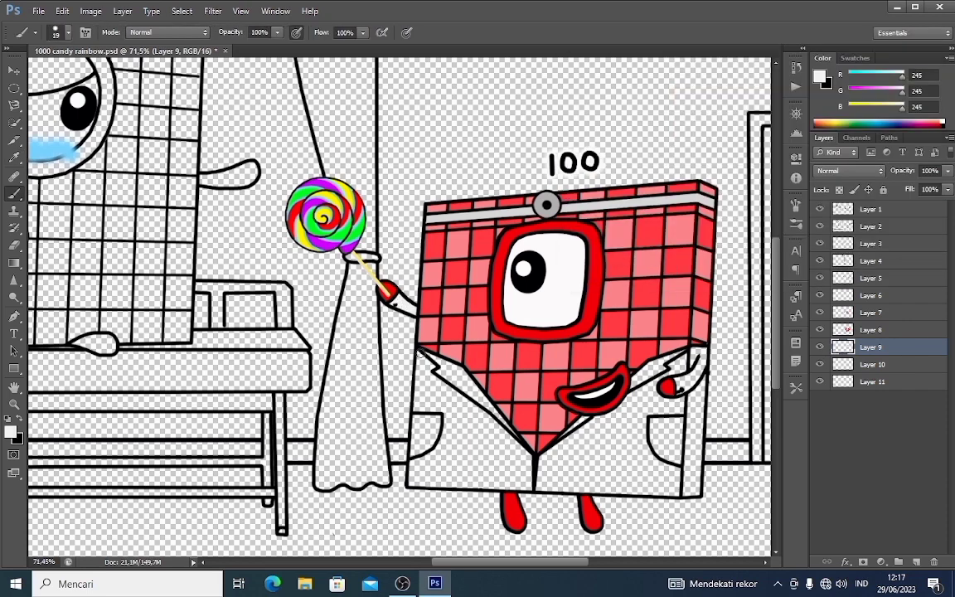
pyautogui.click(421, 354)
pyautogui.keyDown('shift'); pyautogui.click(413, 483); pyautogui.keyUp('shift')
pyautogui.keyDown('shift'); pyautogui.click(678, 492); pyautogui.keyUp('shift')
pyautogui.keyDown('shift'); pyautogui.click(697, 492); pyautogui.keyUp('shift')
pyautogui.keyDown('shift'); pyautogui.click(703, 350); pyautogui.keyUp('shift')
# Step: Enlarge the brush to 64 px and fill the inside of the 100 character's coat with off-white
pyautogui.rightClick(695, 369)
pyautogui.click(724, 378)
pyautogui.press('Return')
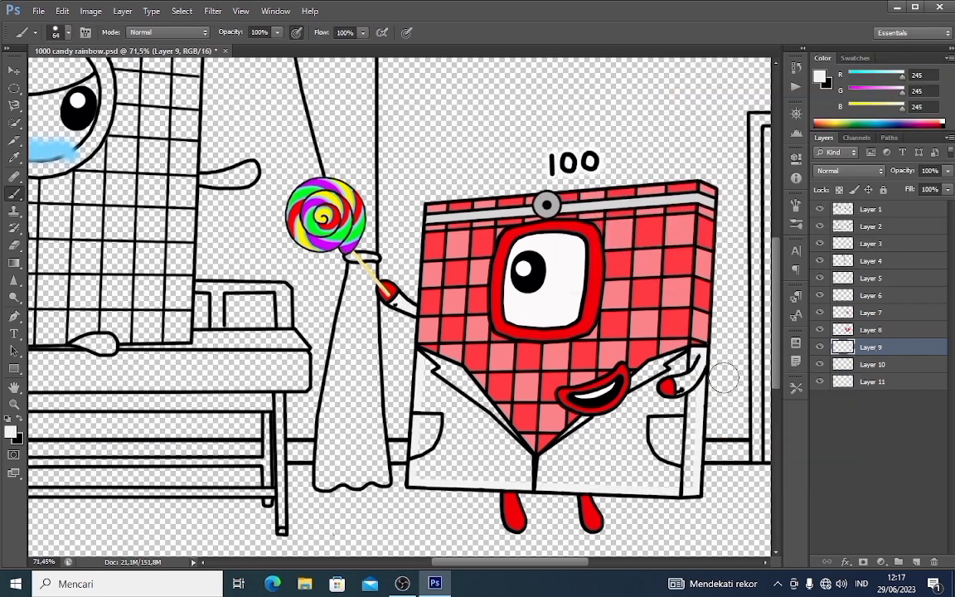
pyautogui.moveTo(723, 378)
pyautogui.mouseDown()
pyautogui.moveTo(686, 372)
pyautogui.moveTo(600, 415)
pyautogui.moveTo(661, 394)
pyautogui.moveTo(680, 474)
pyautogui.moveTo(639, 441)
pyautogui.moveTo(548, 473)
pyautogui.moveTo(625, 479)
pyautogui.moveTo(460, 471)
pyautogui.moveTo(430, 456)
pyautogui.moveTo(437, 361)
pyautogui.moveTo(535, 455)
pyautogui.moveTo(467, 439)
pyautogui.moveTo(501, 425)
pyautogui.mouseUp()
# Step: Brighten both halves of the coat with soft strokes in RGB 255, 254, 254, using a 64 px brush at 0% hardness
pyautogui.click(818, 76)
pyautogui.click(576, 88)
pyautogui.click(864, 82)
pyautogui.rightClick(654, 397)
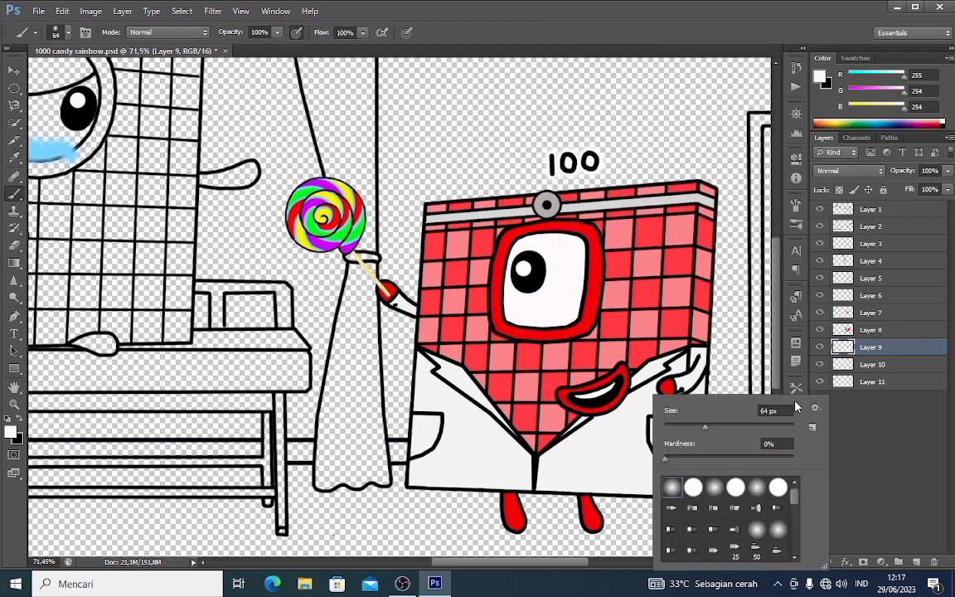
pyautogui.moveTo(661, 395)
pyautogui.mouseDown()
pyautogui.moveTo(635, 403)
pyautogui.moveTo(561, 465)
pyautogui.mouseUp()
pyautogui.moveTo(459, 383); pyautogui.dragTo(521, 474)
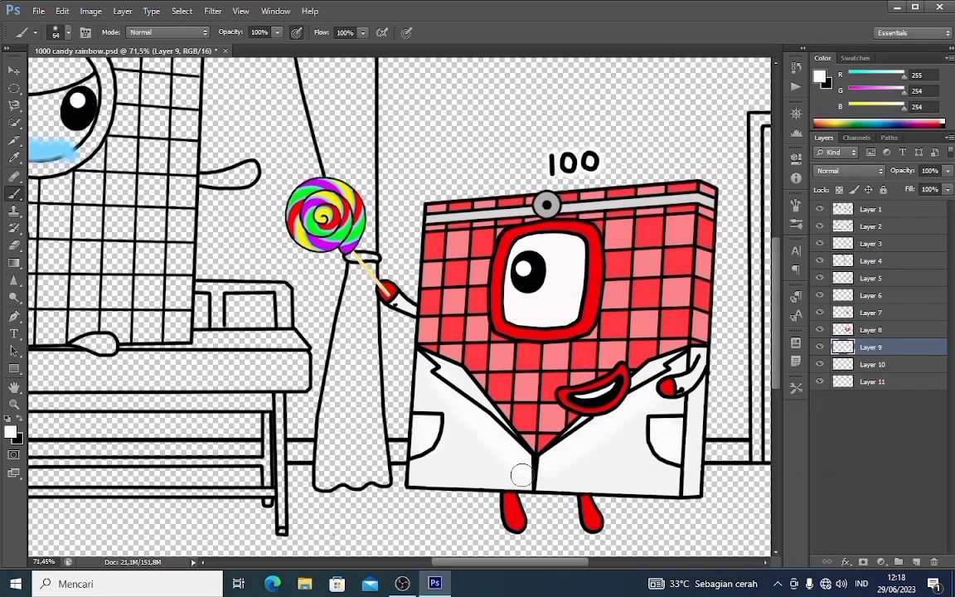
# Step: On Layer 6, paint the white of the 1000 character's eye around the pupil and tears with a 27 px hard round brush
pyautogui.click(896, 280)
pyautogui.click(896, 295)
pyautogui.scroll(-6, 327, 339)
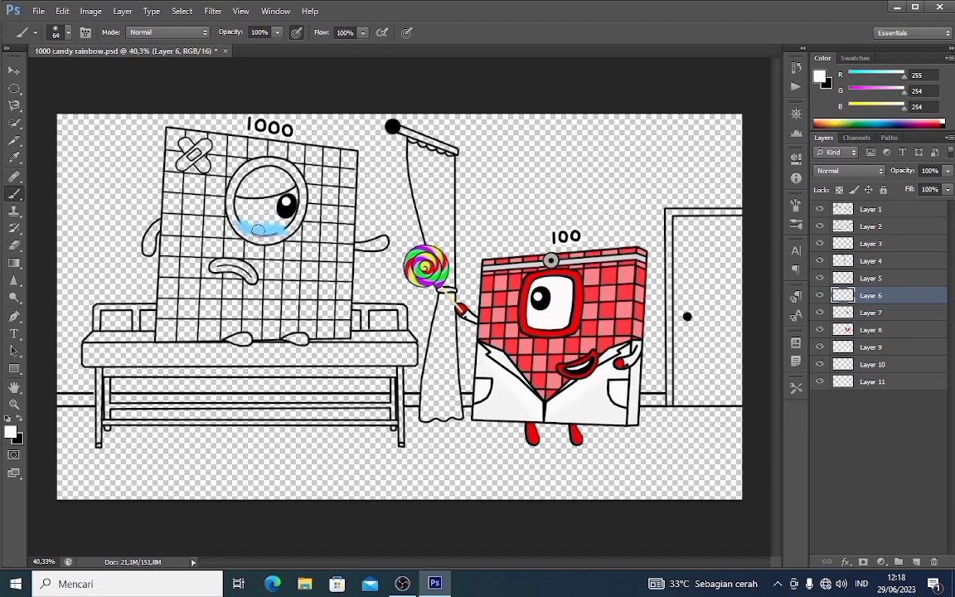
pyautogui.scroll(8, 256, 228)
pyautogui.rightClick(258, 228)
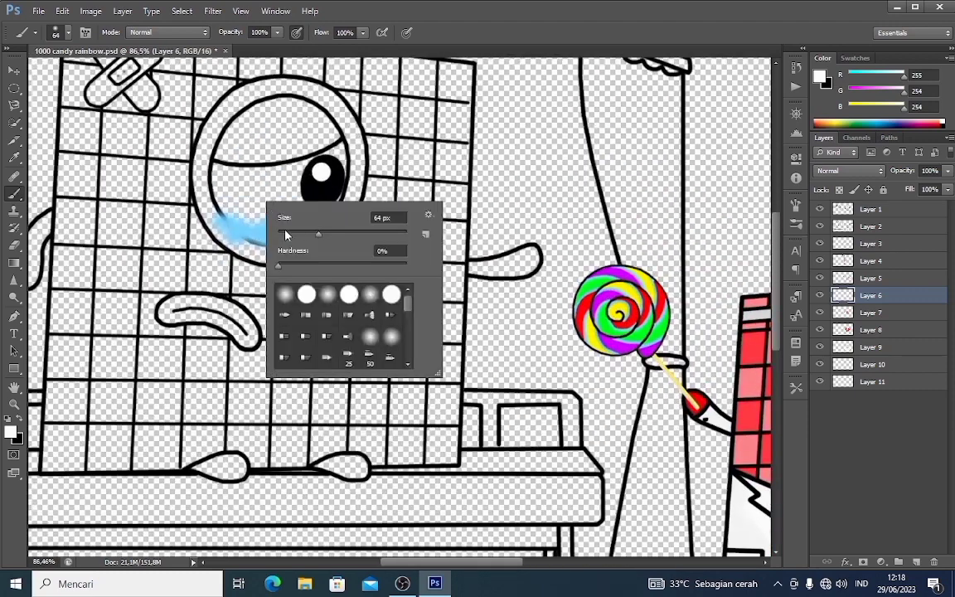
pyautogui.click(291, 233)
pyautogui.click(304, 294)
pyautogui.click(11, 432)
pyautogui.press('Escape')
pyautogui.press('b')
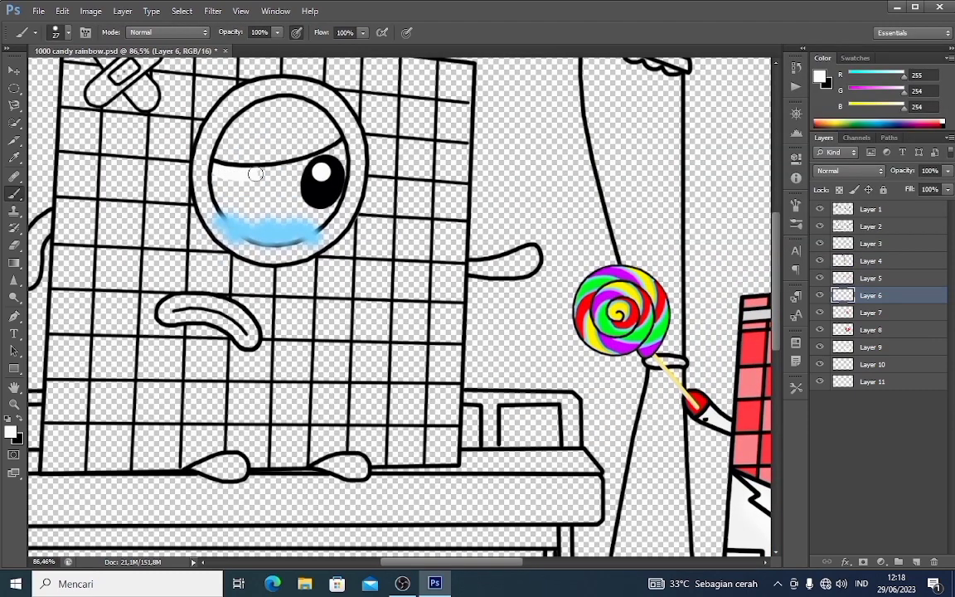
pyautogui.moveTo(256, 174); pyautogui.dragTo(335, 154)
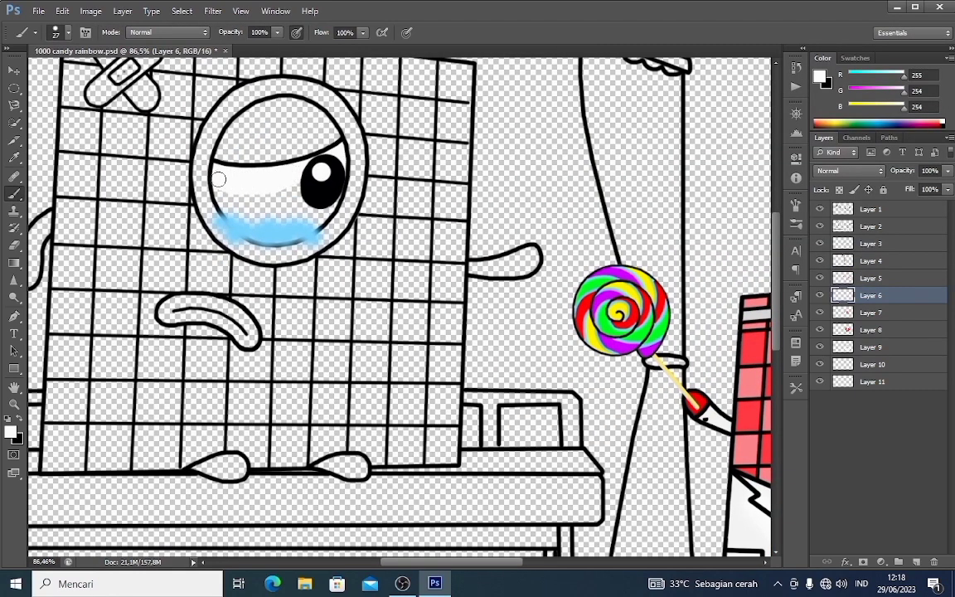
pyautogui.moveTo(329, 195)
pyautogui.mouseDown()
pyautogui.moveTo(306, 183)
pyautogui.moveTo(233, 203)
pyautogui.mouseUp()
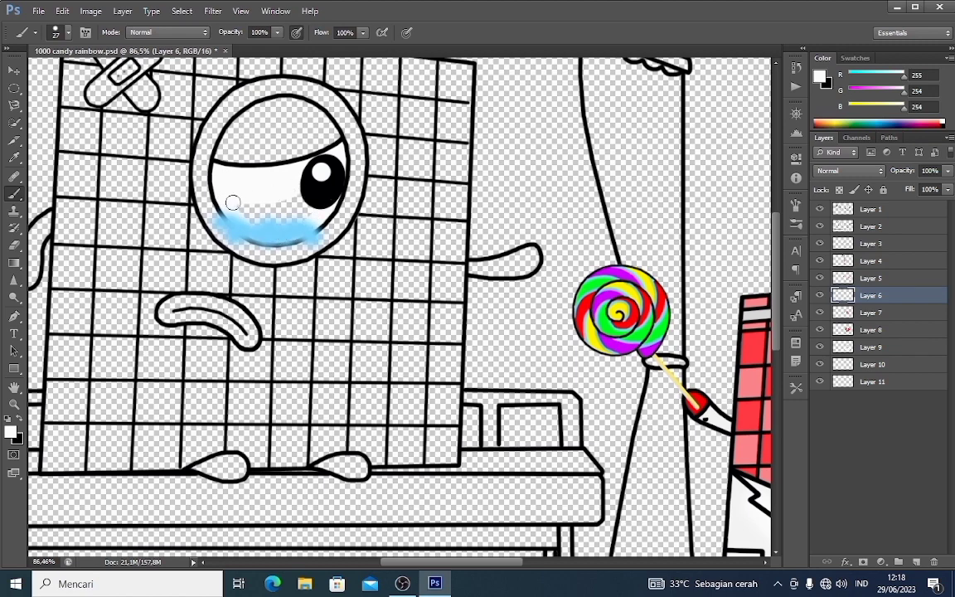
# Step: Paint both of the 1000 character's arms dark red, RGB 168, 0, 8, on Layer 7
pyautogui.click(819, 78)
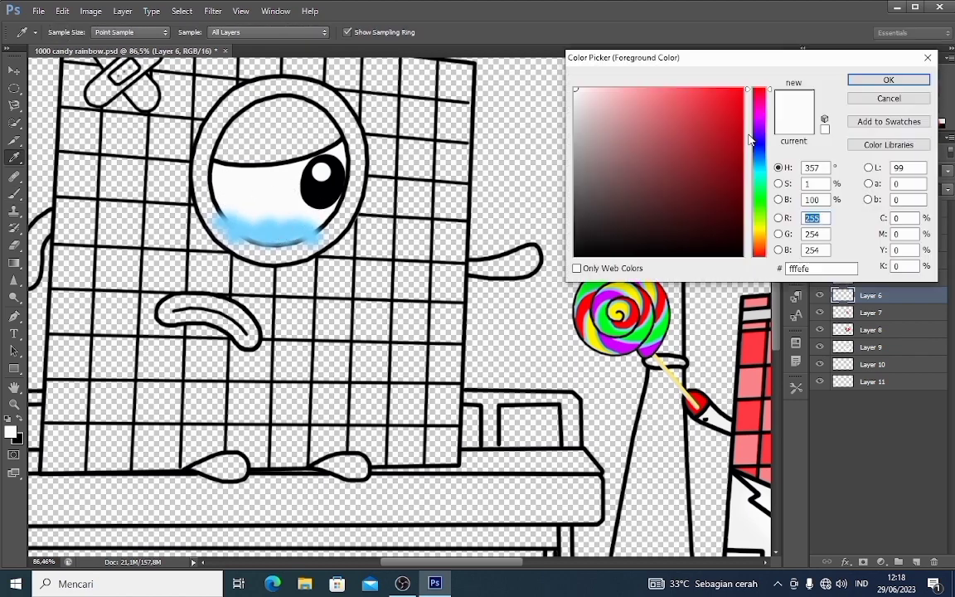
pyautogui.click(742, 145)
pyautogui.click(865, 83)
pyautogui.click(870, 312)
pyautogui.moveTo(472, 267)
pyautogui.mouseDown()
pyautogui.moveTo(519, 257)
pyautogui.moveTo(531, 266)
pyautogui.moveTo(477, 270)
pyautogui.mouseUp()
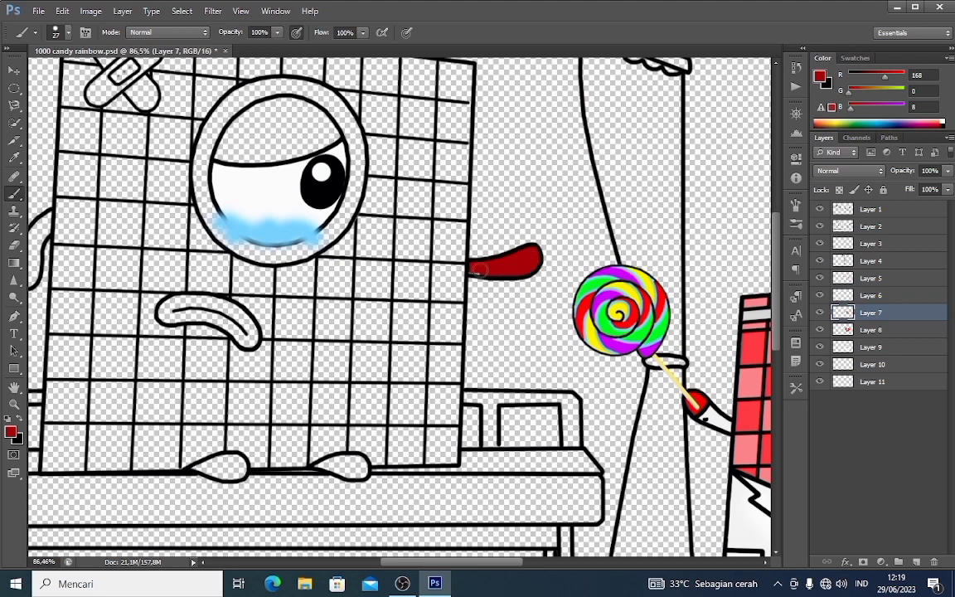
pyautogui.moveTo(401, 561); pyautogui.dragTo(390, 561)
pyautogui.moveTo(104, 218)
pyautogui.mouseDown()
pyautogui.moveTo(78, 268)
pyautogui.moveTo(102, 232)
pyautogui.mouseUp()
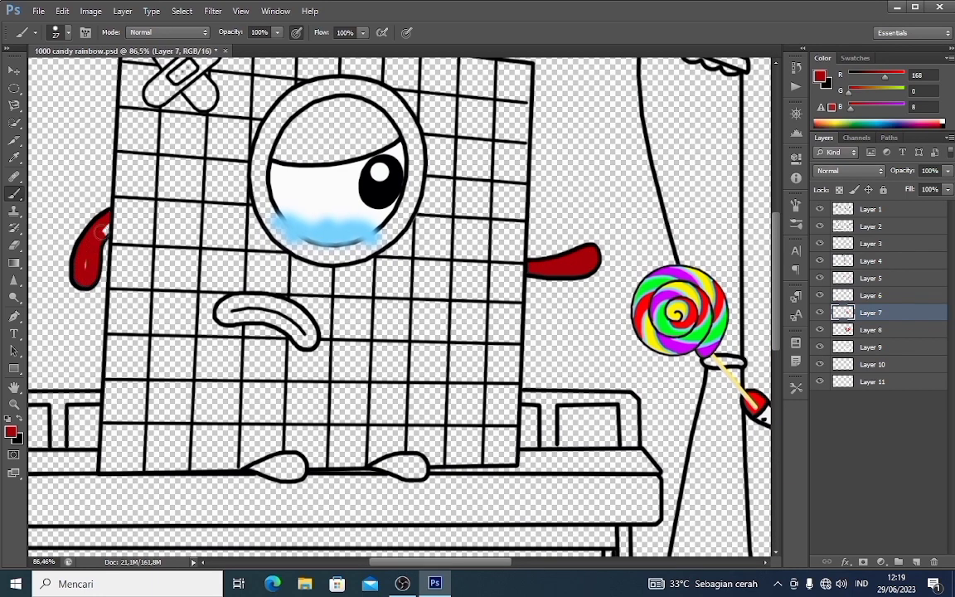
# Step: Resize the brush and fill the 1000 character's eye rim and eyelid with dark red
pyautogui.rightClick(299, 133)
pyautogui.click(342, 137)
pyautogui.click(542, 239)
pyautogui.moveTo(349, 95)
pyautogui.mouseDown()
pyautogui.moveTo(309, 102)
pyautogui.moveTo(281, 130)
pyautogui.moveTo(269, 175)
pyautogui.moveTo(284, 219)
pyautogui.moveTo(324, 245)
pyautogui.moveTo(383, 224)
pyautogui.moveTo(409, 149)
pyautogui.moveTo(382, 106)
pyautogui.moveTo(383, 139)
pyautogui.moveTo(334, 134)
pyautogui.mouseUp()
# Step: Paint the 1000 character's frowning mouth dark red
pyautogui.rightClick(286, 280)
pyautogui.click(314, 314)
pyautogui.click(228, 310)
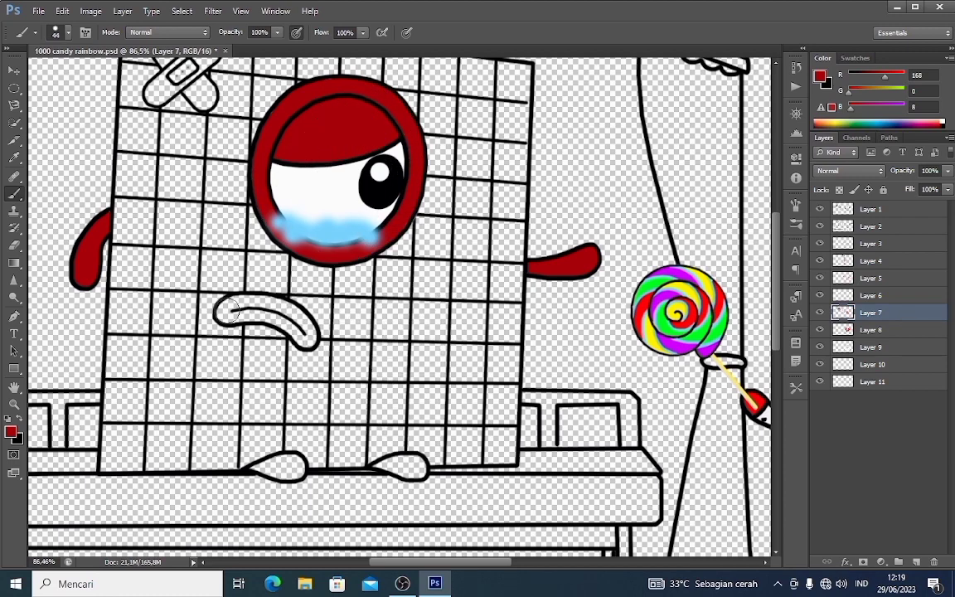
pyautogui.moveTo(227, 311)
pyautogui.mouseDown()
pyautogui.moveTo(287, 315)
pyautogui.moveTo(308, 332)
pyautogui.mouseUp()
pyautogui.click(12, 247)
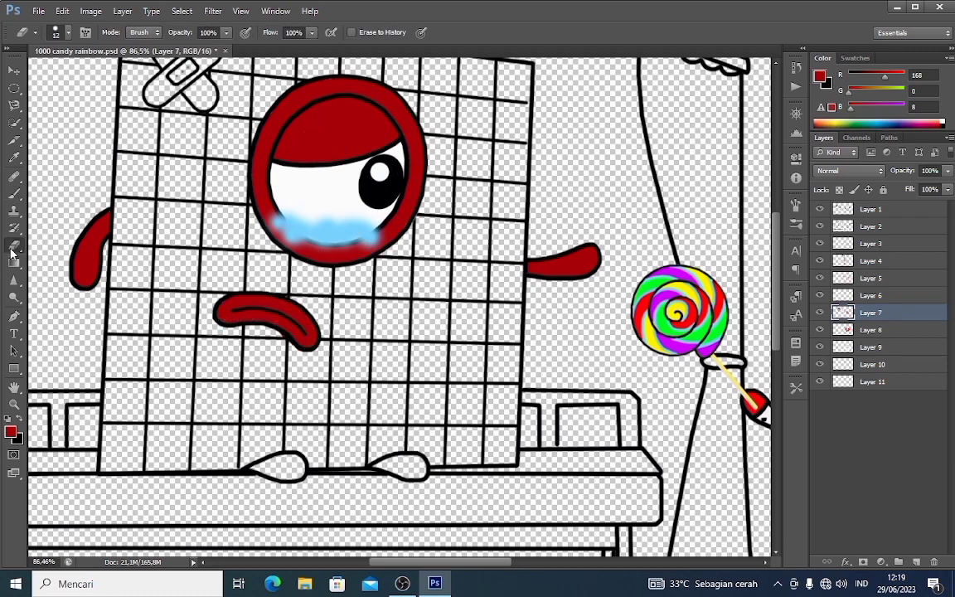
pyautogui.click(16, 196)
# Step: Paint both of the 1000 character's feet dark red with a 25 px brush, using 14 px for the narrow tips
pyautogui.rightClick(228, 324)
pyautogui.click(256, 360)
pyautogui.click(618, 356)
pyautogui.moveTo(259, 467); pyautogui.dragTo(282, 474)
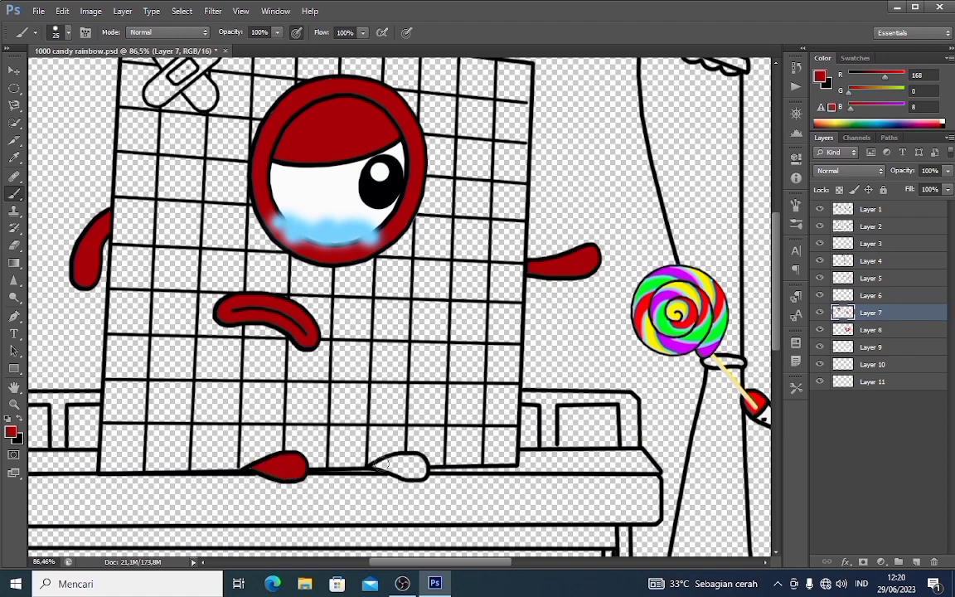
pyautogui.rightClick(377, 465)
pyautogui.write('14')
pyautogui.press('Return')
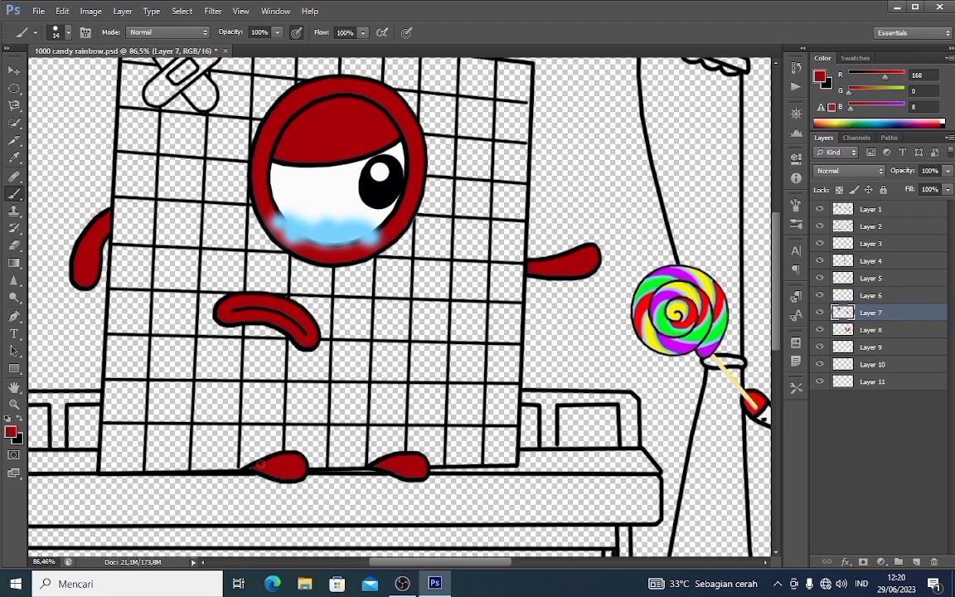
# Step: On Layer 8, paint a straight-edged border around the inside of the 1000 block in RGB 231, 2, 13 with a 52 px brush
pyautogui.moveTo(774, 330); pyautogui.dragTo(774, 321)
pyautogui.click(837, 332)
pyautogui.click(819, 76)
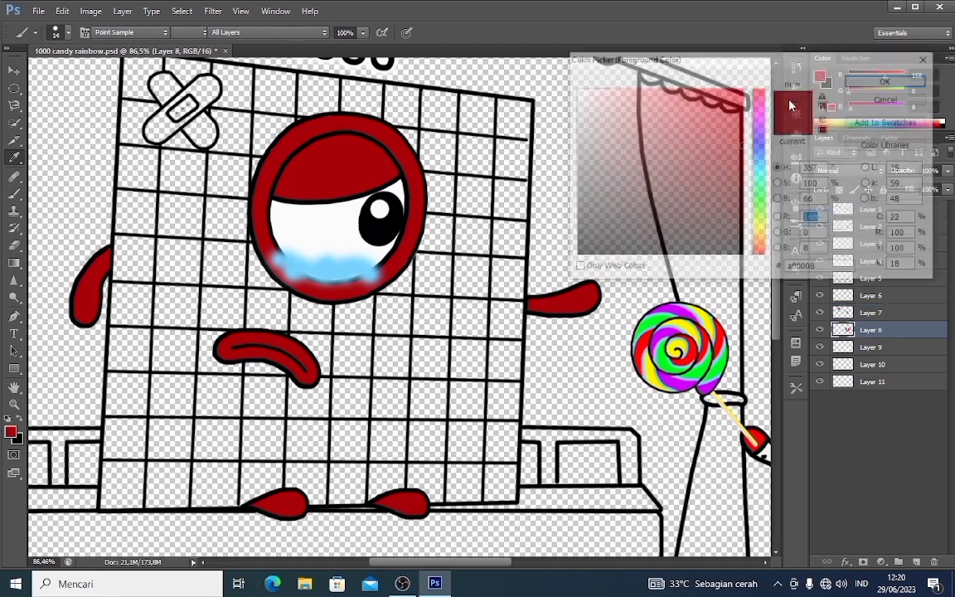
pyautogui.click(742, 107)
pyautogui.click(889, 81)
pyautogui.moveTo(776, 234); pyautogui.dragTo(775, 229)
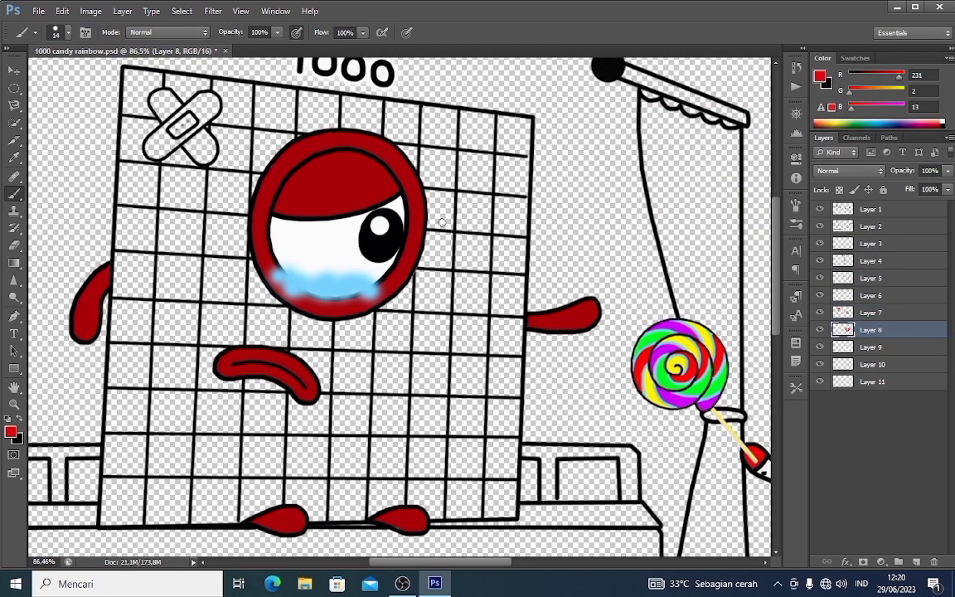
pyautogui.rightClick(267, 176)
pyautogui.click(306, 268)
pyautogui.write('52')
pyautogui.press('Return')
pyautogui.click(135, 81)
pyautogui.keyDown('shift'); pyautogui.click(517, 129); pyautogui.keyUp('shift')
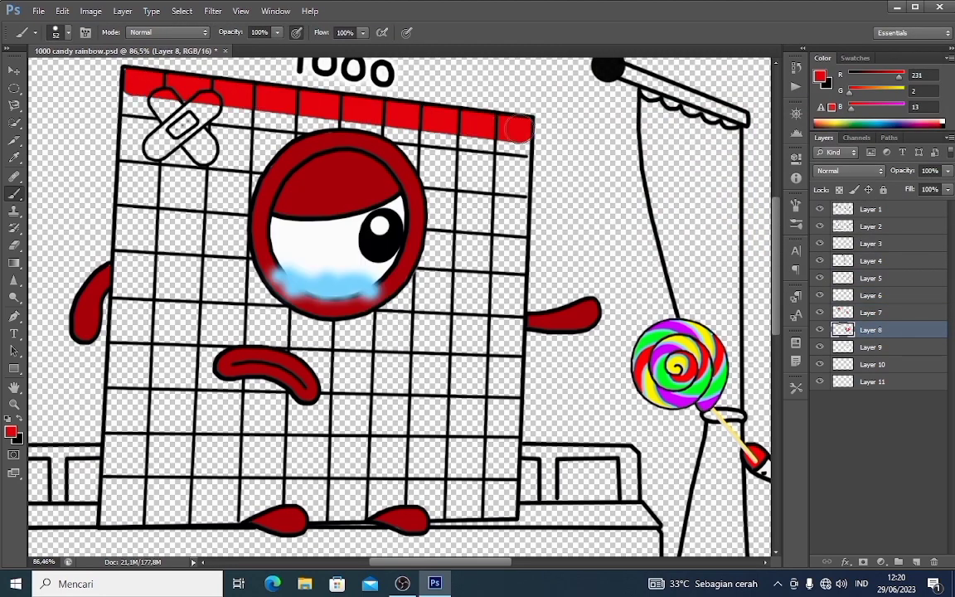
pyautogui.keyDown('shift'); pyautogui.click(503, 503); pyautogui.keyUp('shift')
pyautogui.keyDown('shift'); pyautogui.click(114, 511); pyautogui.keyUp('shift')
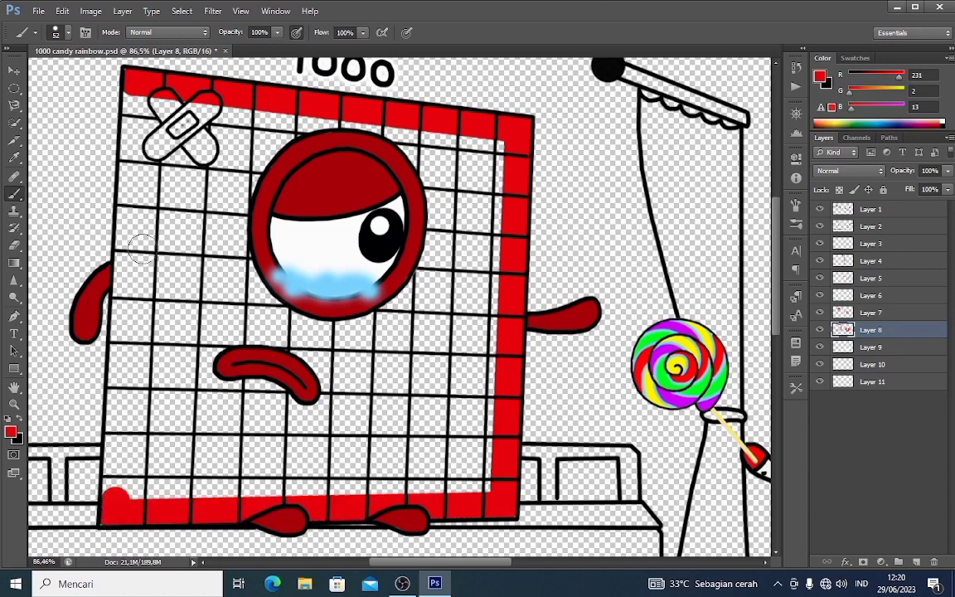
pyautogui.keyDown('shift'); pyautogui.click(135, 81); pyautogui.keyUp('shift')
# Step: Enlarge the brush to 112 px and fill the interior of the 1000 block with the same red
pyautogui.rightClick(183, 126)
pyautogui.write('112')
pyautogui.press('Return')
pyautogui.moveTo(183, 126)
pyautogui.mouseDown()
pyautogui.moveTo(414, 190)
pyautogui.moveTo(468, 402)
pyautogui.moveTo(140, 418)
pyautogui.moveTo(431, 429)
pyautogui.mouseUp()
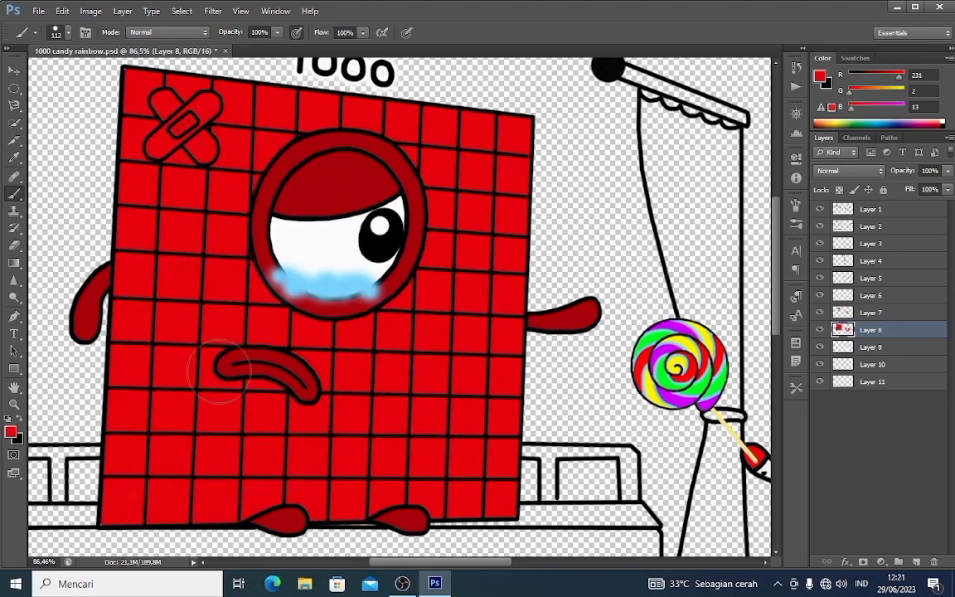
# Step: Paint the crossed bandages on the 1000 block in pale yellow RGB 250, 219, 136 with a 44 px brush
pyautogui.click(11, 430)
pyautogui.click(767, 236)
pyautogui.click(647, 105)
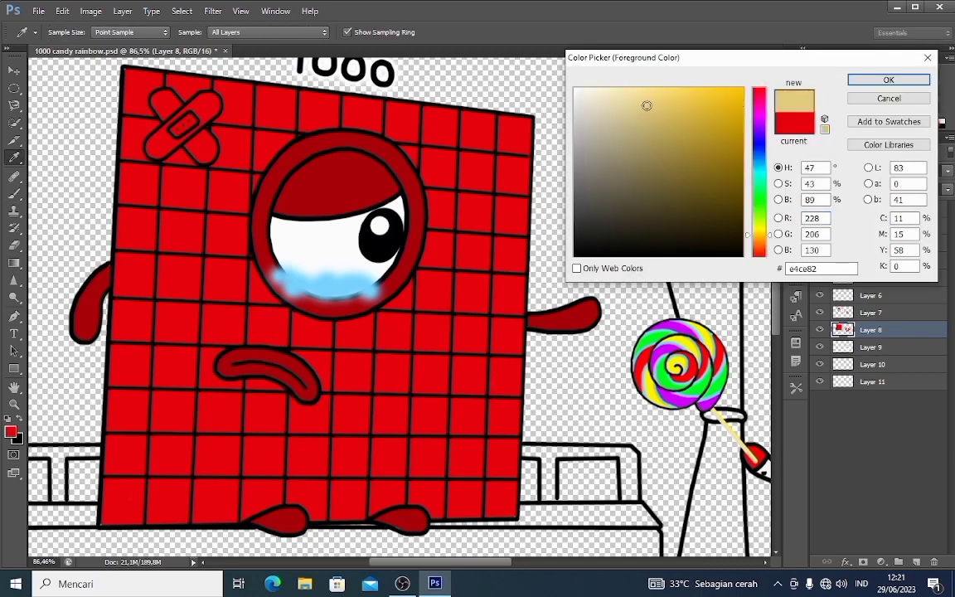
pyautogui.click(651, 90)
pyautogui.click(888, 80)
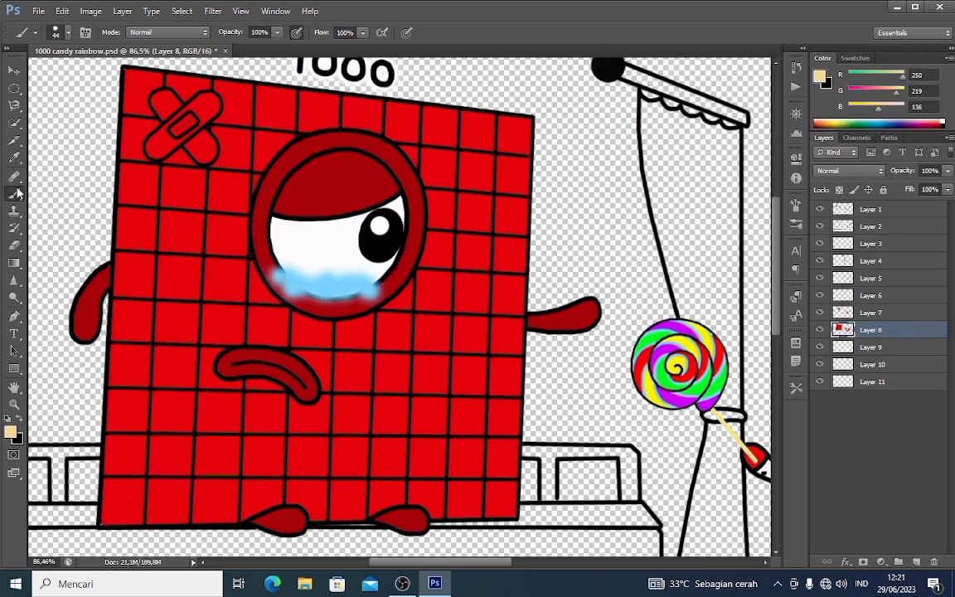
pyautogui.moveTo(162, 99)
pyautogui.mouseDown()
pyautogui.moveTo(153, 91)
pyautogui.moveTo(176, 125)
pyautogui.moveTo(149, 148)
pyautogui.moveTo(207, 106)
pyautogui.mouseUp()
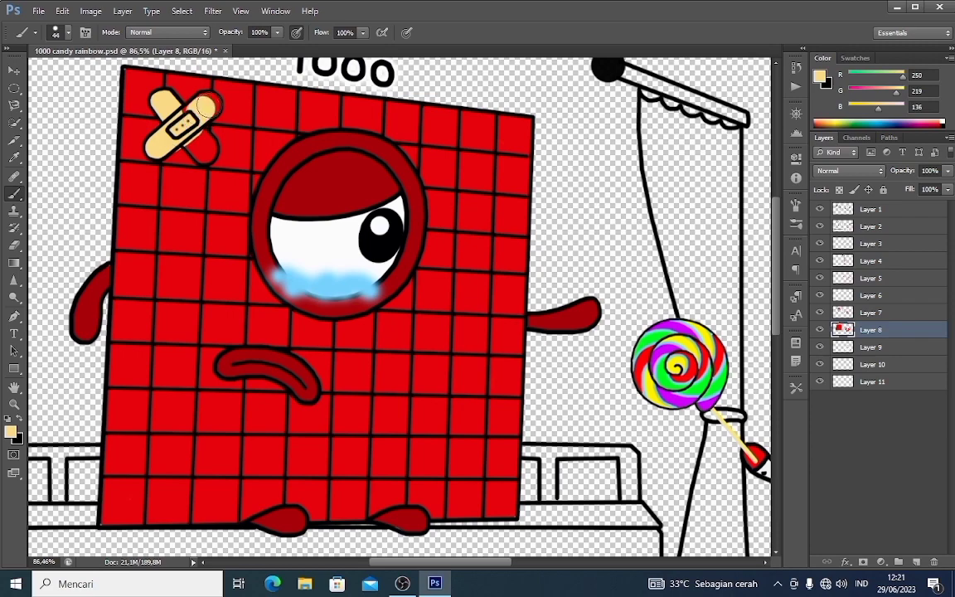
# Step: Paint the bandage's centre pad in darker tan RGB 233, 196, 97 with a 19 px brush
pyautogui.click(821, 76)
pyautogui.click(673, 102)
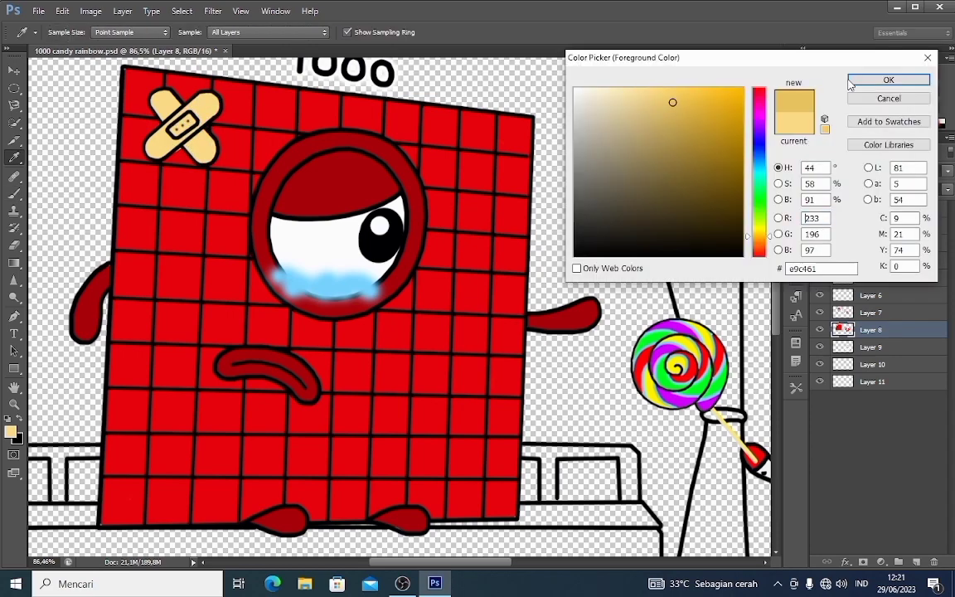
pyautogui.click(853, 84)
pyautogui.rightClick(259, 125)
pyautogui.moveTo(283, 157); pyautogui.dragTo(279, 158)
pyautogui.click(9, 192)
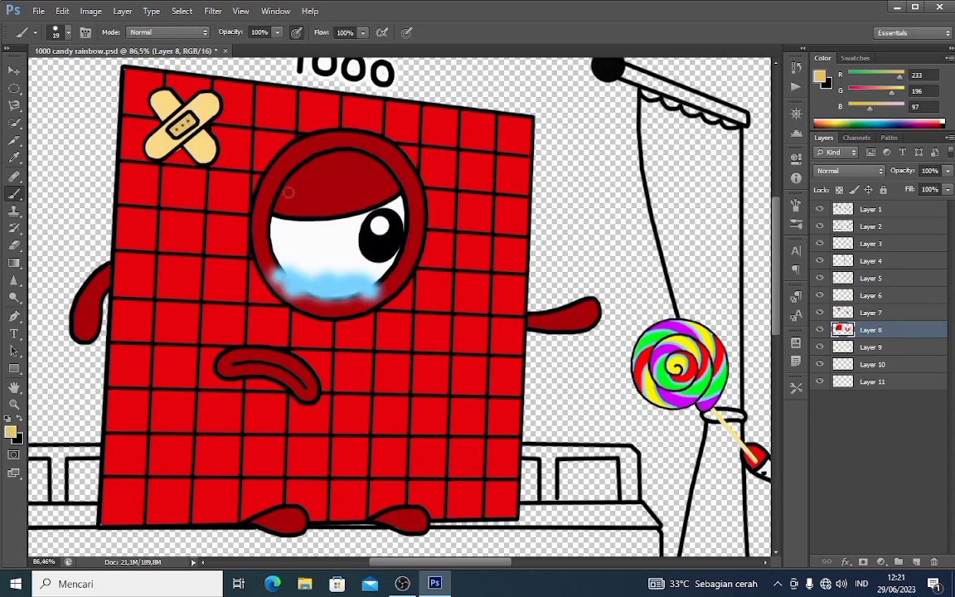
# Step: On Layer 9, paint the bed's legs and lowest crossbar in light grey RGB 222, 222, 222 with straight 19 px strokes
pyautogui.scroll(-8, 441, 288)
pyautogui.click(866, 346)
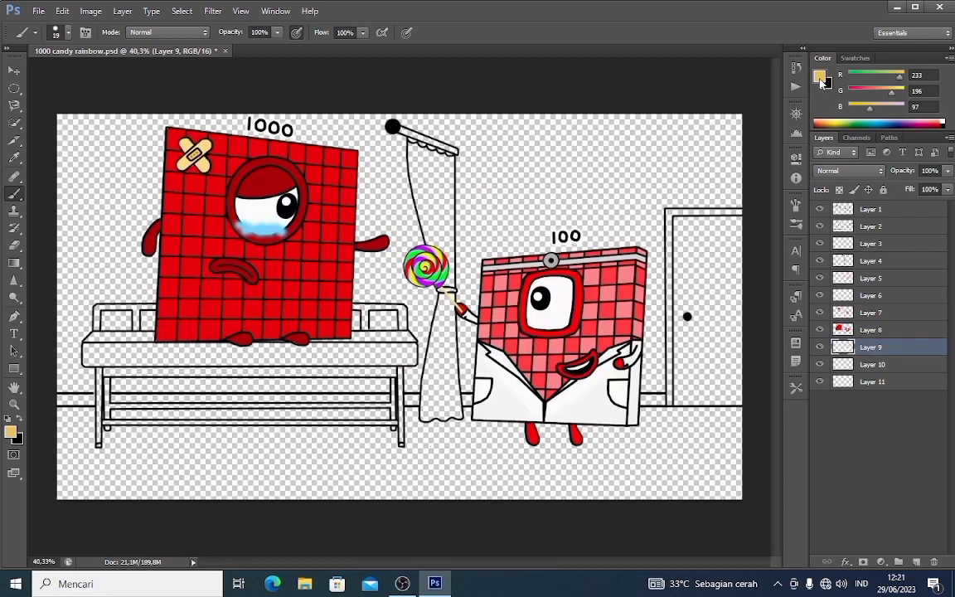
pyautogui.click(819, 76)
pyautogui.click(760, 214)
pyautogui.click(575, 122)
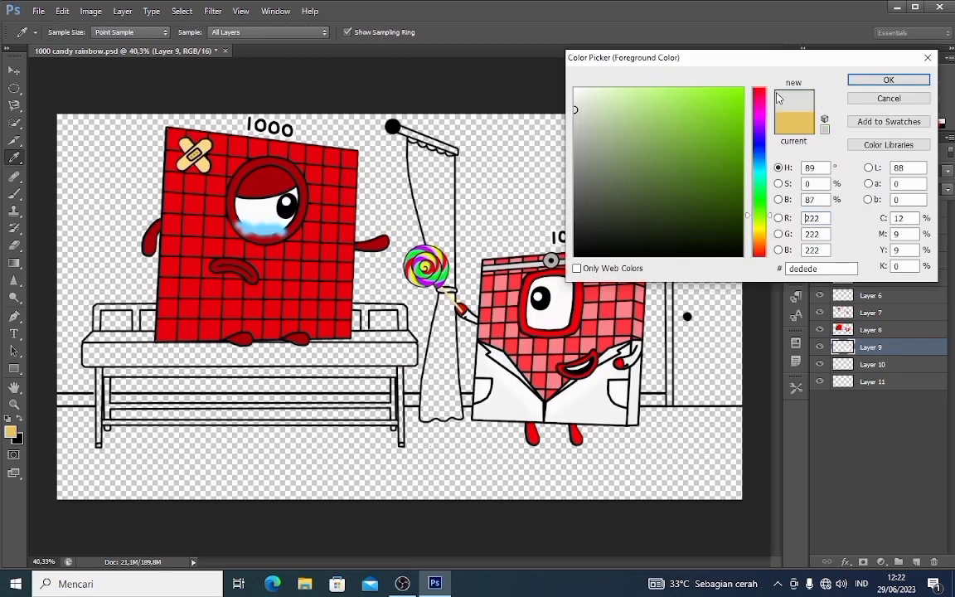
pyautogui.click(888, 79)
pyautogui.scroll(3, 138, 368)
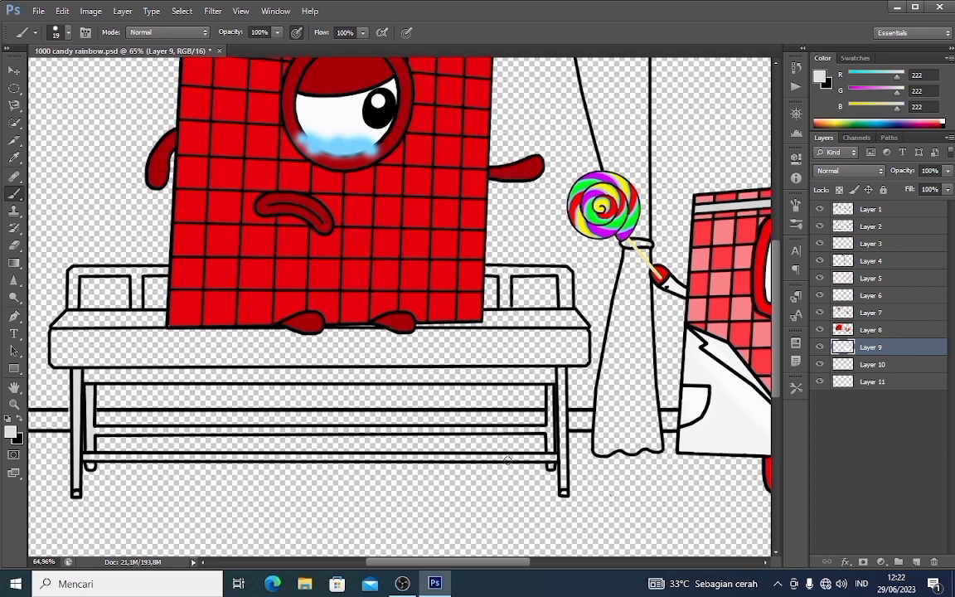
pyautogui.keyDown('shift'); pyautogui.click(556, 457); pyautogui.keyUp('shift')
pyautogui.click(561, 373)
pyautogui.keyDown('shift'); pyautogui.click(563, 491); pyautogui.keyUp('shift')
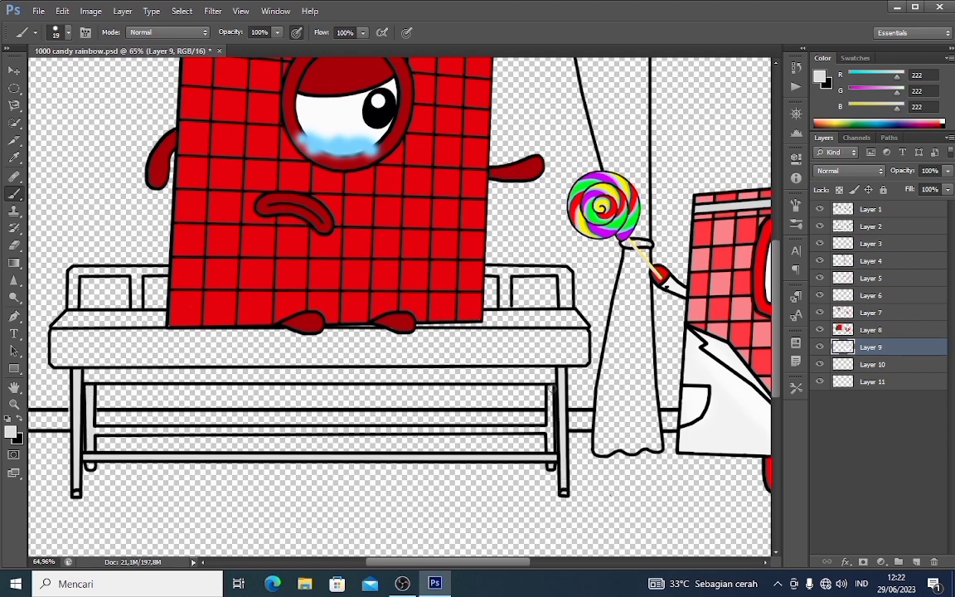
# Step: Paint the bed's middle crossbar and the rails at both ends behind the mattress in the same light grey
pyautogui.moveTo(545, 430); pyautogui.dragTo(95, 429)
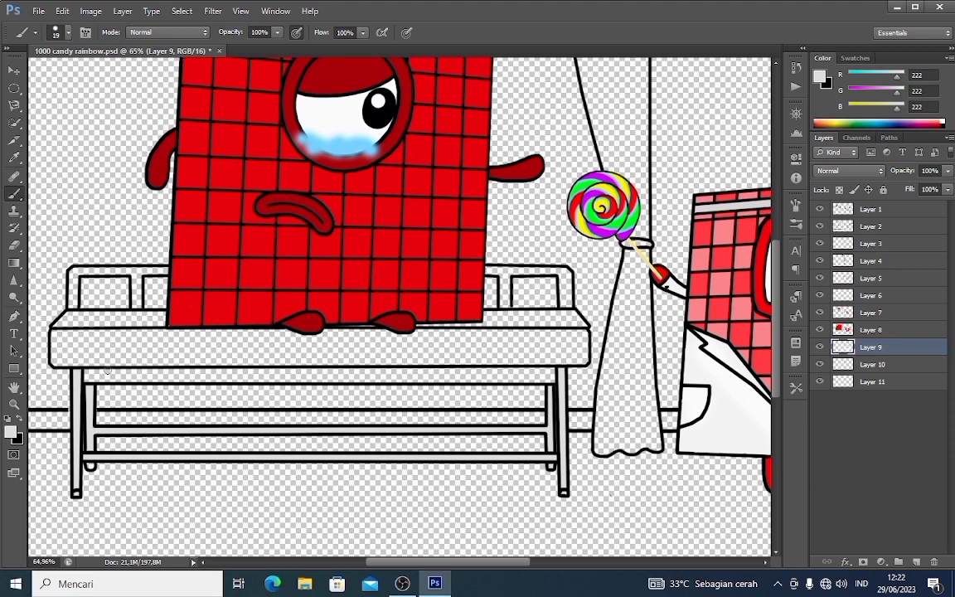
pyautogui.keyDown('shift'); pyautogui.click(166, 270); pyautogui.keyUp('shift')
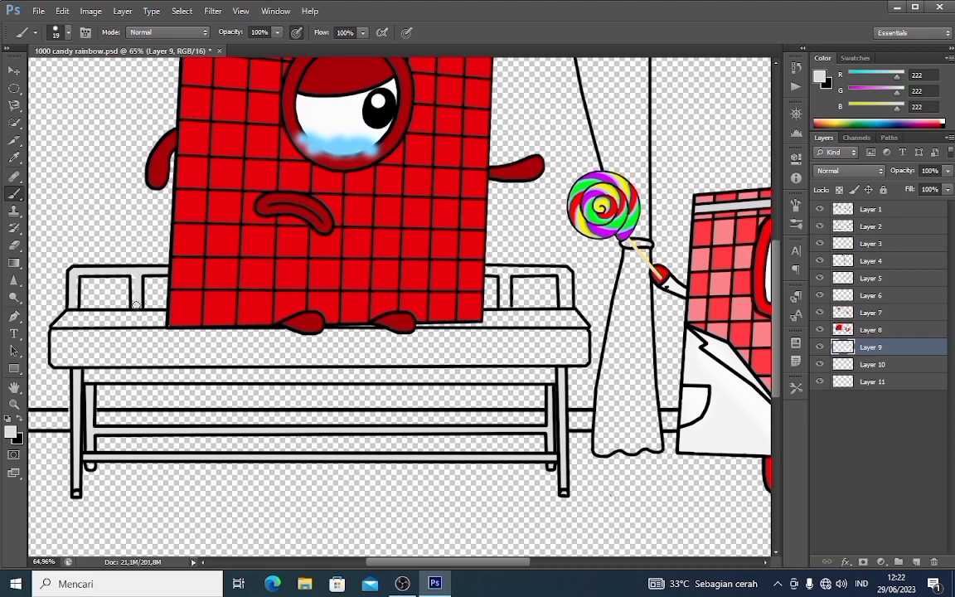
pyautogui.moveTo(561, 269); pyautogui.dragTo(562, 292)
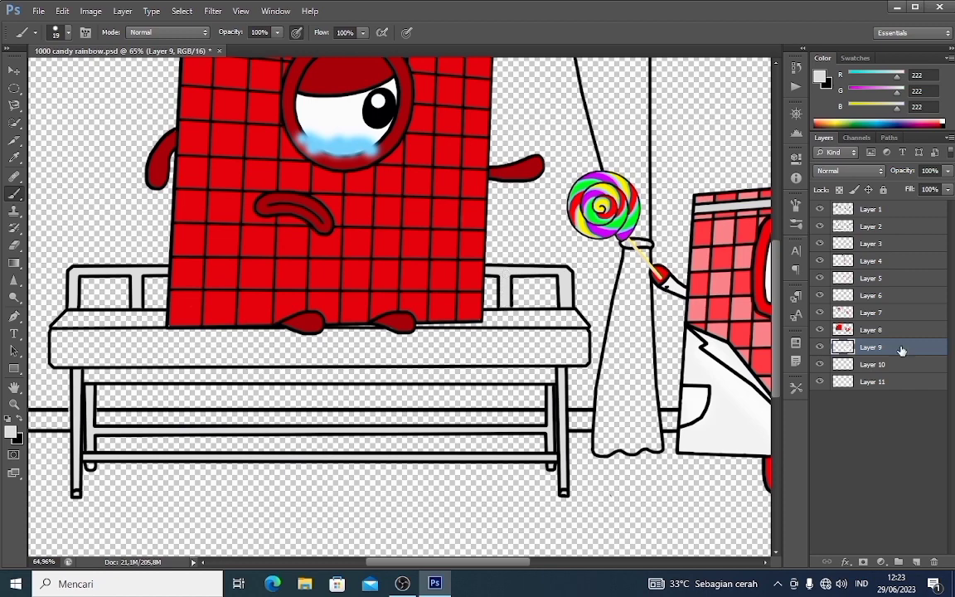
# Step: Paint the strip directly beneath the mattress in dark teal RGB 29, 121, 105 with straight 19 px strokes
pyautogui.click(820, 78)
pyautogui.moveTo(755, 192); pyautogui.dragTo(755, 176)
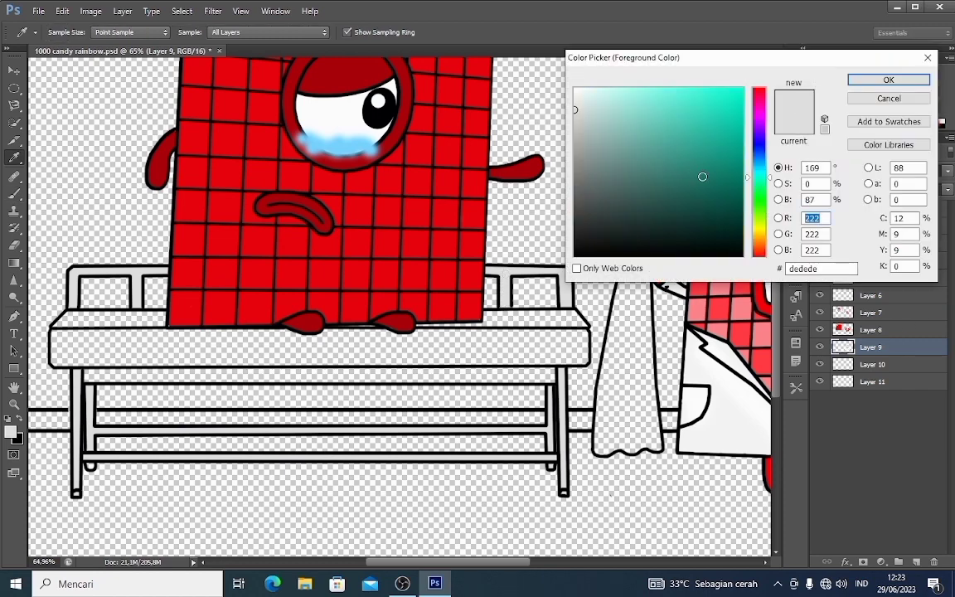
pyautogui.click(702, 176)
pyautogui.press('Return')
pyautogui.keyDown('shift'); pyautogui.click(553, 373); pyautogui.keyUp('shift')
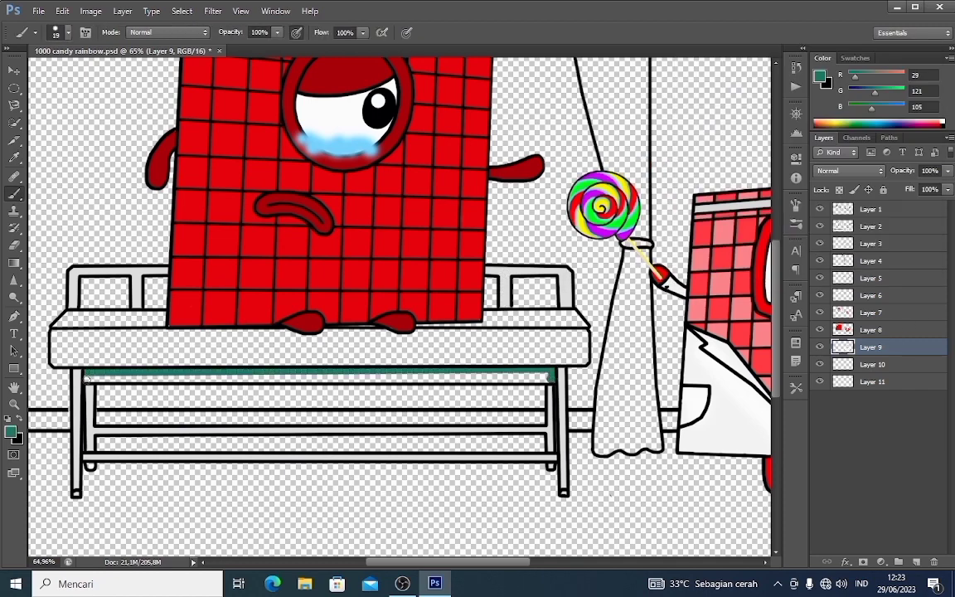
pyautogui.keyDown('shift'); pyautogui.click(87, 381); pyautogui.keyUp('shift')
pyautogui.keyDown('shift'); pyautogui.click(552, 378); pyautogui.keyUp('shift')
# Step: Paint the mattress's upper surface and front side in teal RGB 92, 185, 169 with a 43 px brush
pyautogui.click(821, 77)
pyautogui.click(656, 145)
pyautogui.click(659, 134)
pyautogui.press('Return')
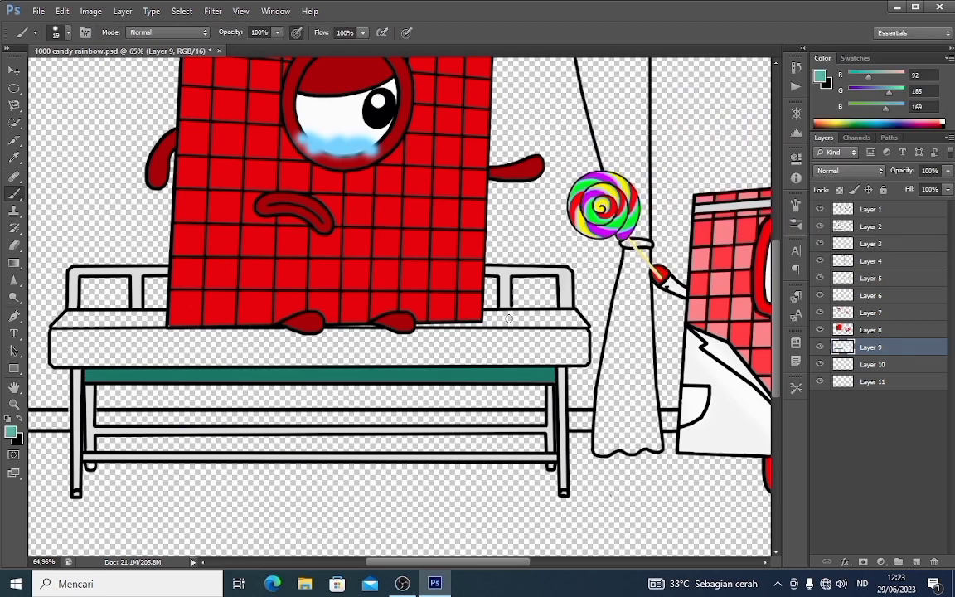
pyautogui.rightClick(509, 318)
pyautogui.click(525, 370)
pyautogui.press('Return')
pyautogui.keyDown('shift'); pyautogui.click(570, 318); pyautogui.keyUp('shift')
pyautogui.moveTo(572, 319); pyautogui.dragTo(579, 350)
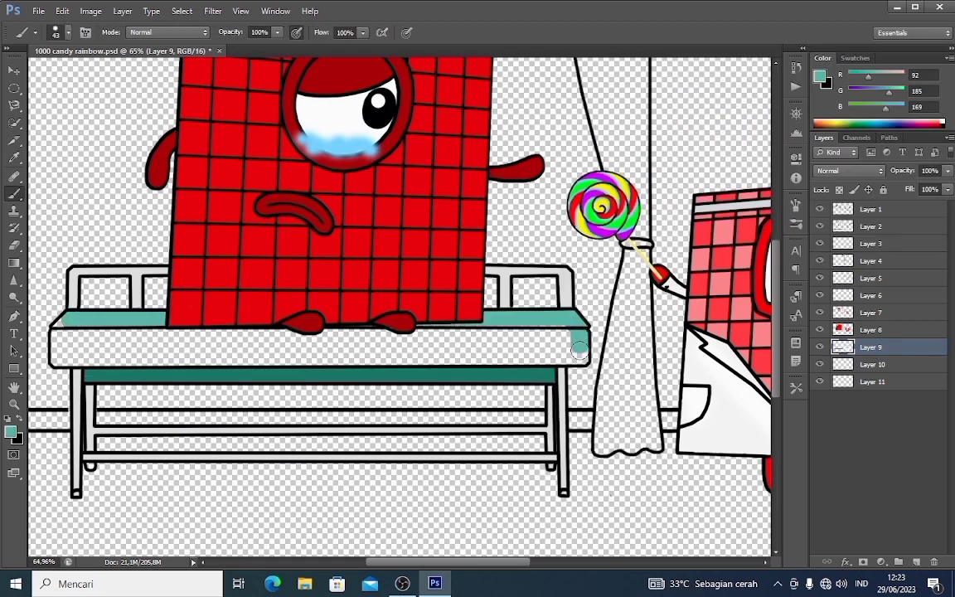
pyautogui.keyDown('shift'); pyautogui.click(59, 357); pyautogui.keyUp('shift')
pyautogui.moveTo(59, 358)
pyautogui.mouseDown()
pyautogui.moveTo(67, 330)
pyautogui.moveTo(215, 349)
pyautogui.moveTo(362, 334)
pyautogui.moveTo(387, 342)
pyautogui.mouseUp()
# Step: Shade the mattress in RGB 74, 170, 153 with a soft 59 px brush at 0% hardness
pyautogui.click(821, 79)
pyautogui.click(667, 144)
pyautogui.click(857, 83)
pyautogui.rightClick(524, 327)
pyautogui.click(543, 419)
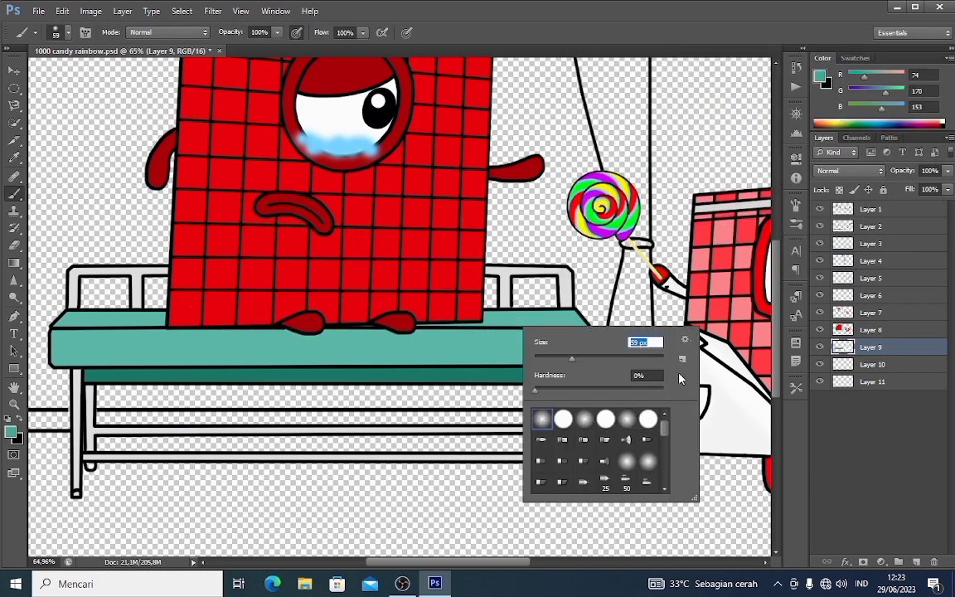
pyautogui.press('Return')
pyautogui.moveTo(566, 320); pyautogui.dragTo(495, 321)
pyautogui.moveTo(199, 320)
pyautogui.mouseDown()
pyautogui.moveTo(169, 323)
pyautogui.moveTo(566, 332)
pyautogui.mouseUp()
# Step: Paint the curtain's upper section in pink RGB 243, 106, 238 with a 31 px brush
pyautogui.scroll(-3, 546, 334)
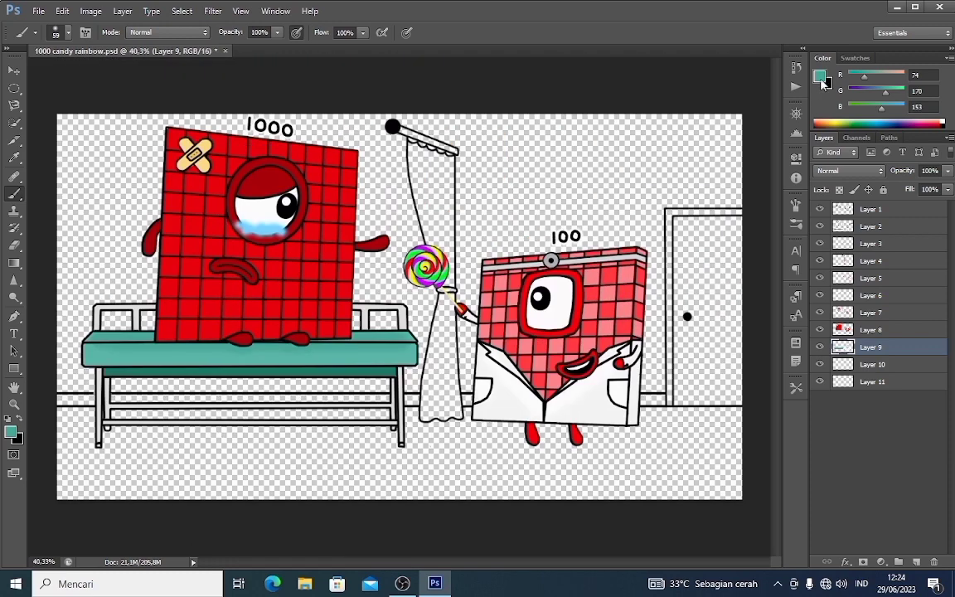
pyautogui.click(820, 81)
pyautogui.moveTo(762, 124); pyautogui.dragTo(761, 114)
pyautogui.click(669, 96)
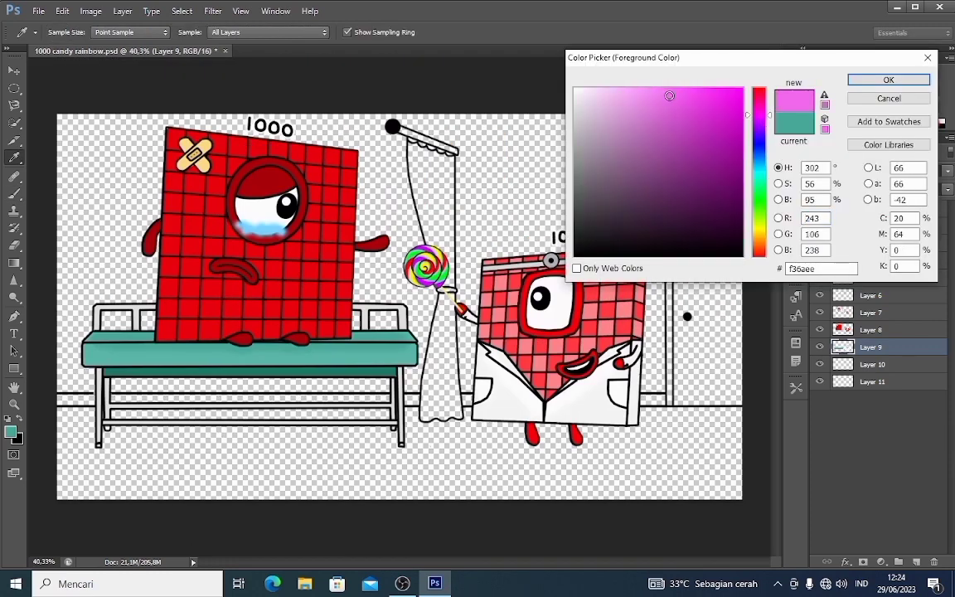
pyautogui.click(888, 79)
pyautogui.scroll(3, 443, 176)
pyautogui.rightClick(448, 177)
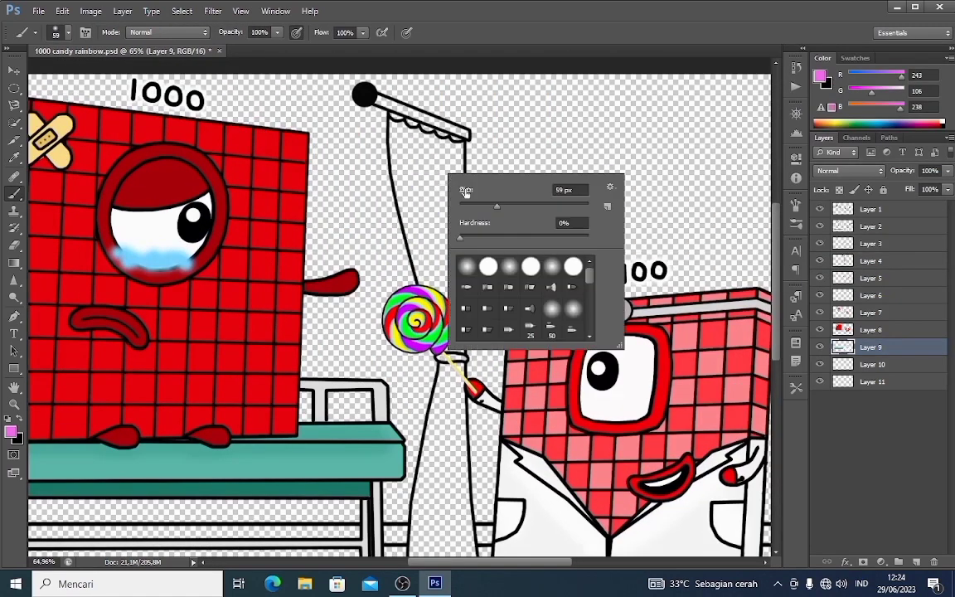
pyautogui.moveTo(390, 120)
pyautogui.mouseDown()
pyautogui.moveTo(415, 255)
pyautogui.moveTo(439, 286)
pyautogui.moveTo(455, 358)
pyautogui.moveTo(458, 147)
pyautogui.moveTo(413, 132)
pyautogui.moveTo(404, 147)
pyautogui.moveTo(430, 271)
pyautogui.moveTo(447, 162)
pyautogui.moveTo(430, 174)
pyautogui.moveTo(411, 158)
pyautogui.mouseUp()
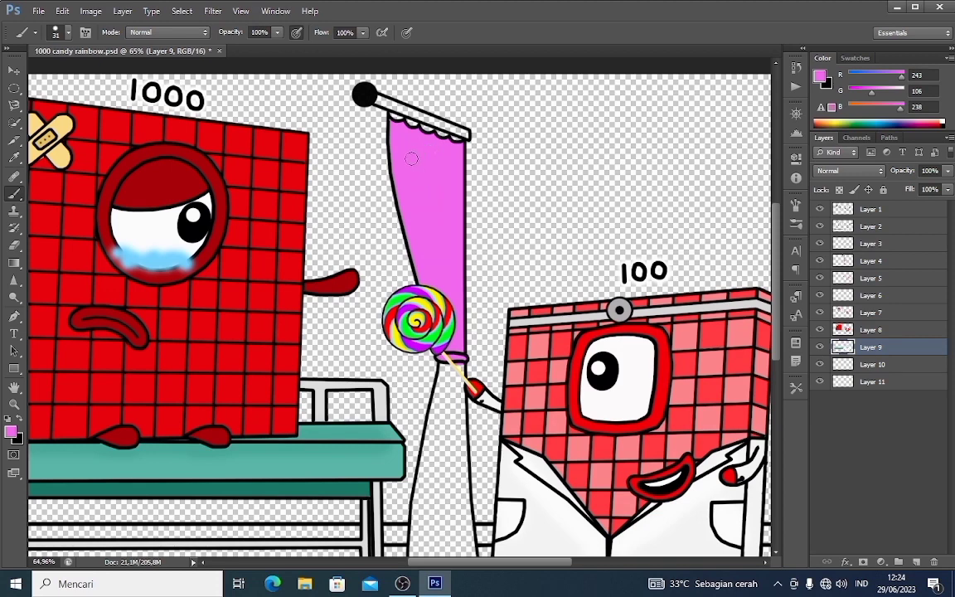
# Step: Fill the curtain's lower section below the tie with the same pink
pyautogui.moveTo(775, 273); pyautogui.dragTo(776, 279)
pyautogui.moveTo(437, 353); pyautogui.dragTo(422, 544)
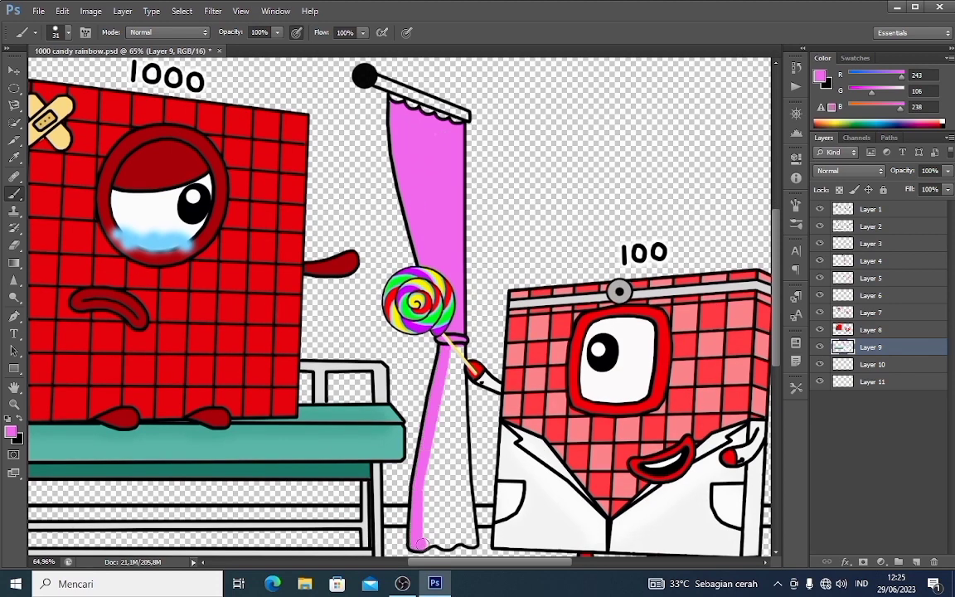
pyautogui.moveTo(462, 473)
pyautogui.mouseDown()
pyautogui.moveTo(447, 378)
pyautogui.moveTo(453, 389)
pyautogui.moveTo(431, 452)
pyautogui.moveTo(437, 529)
pyautogui.moveTo(445, 440)
pyautogui.moveTo(467, 534)
pyautogui.mouseUp()
# Step: Shade vertical folds along the whole curtain in RGB 221, 67, 216 with a soft brush
pyautogui.click(820, 76)
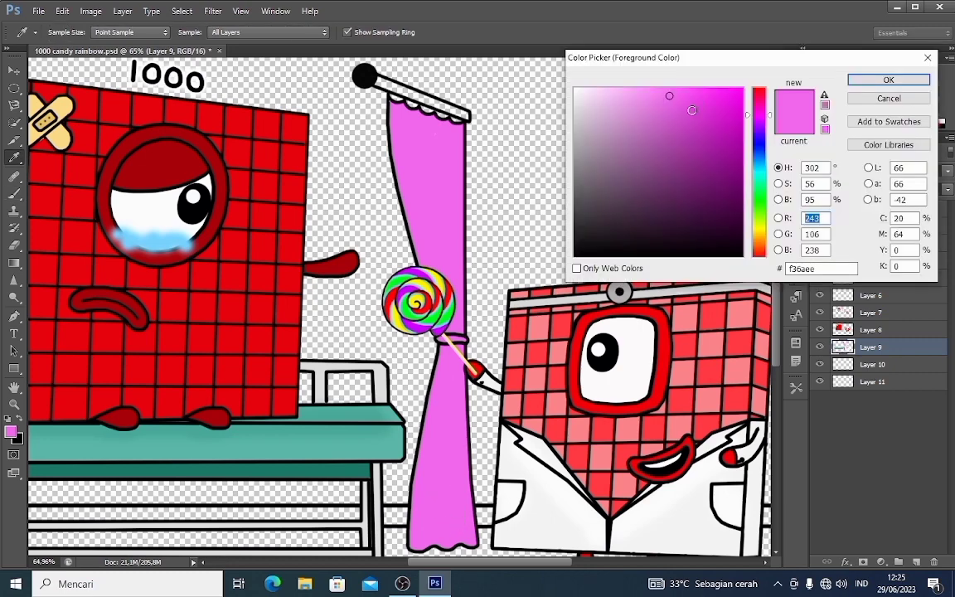
pyautogui.click(691, 108)
pyautogui.click(887, 80)
pyautogui.rightClick(445, 146)
pyautogui.moveTo(469, 177); pyautogui.dragTo(475, 175)
pyautogui.click(463, 238)
pyautogui.click(405, 138)
pyautogui.moveTo(404, 139)
pyautogui.mouseDown()
pyautogui.moveTo(432, 234)
pyautogui.moveTo(443, 146)
pyautogui.moveTo(451, 375)
pyautogui.moveTo(429, 497)
pyautogui.moveTo(447, 447)
pyautogui.moveTo(458, 528)
pyautogui.mouseUp()
# Step: Paint the curtain's tie band in deep magenta RGB 198, 2, 191 with a 17 px brush
pyautogui.click(820, 77)
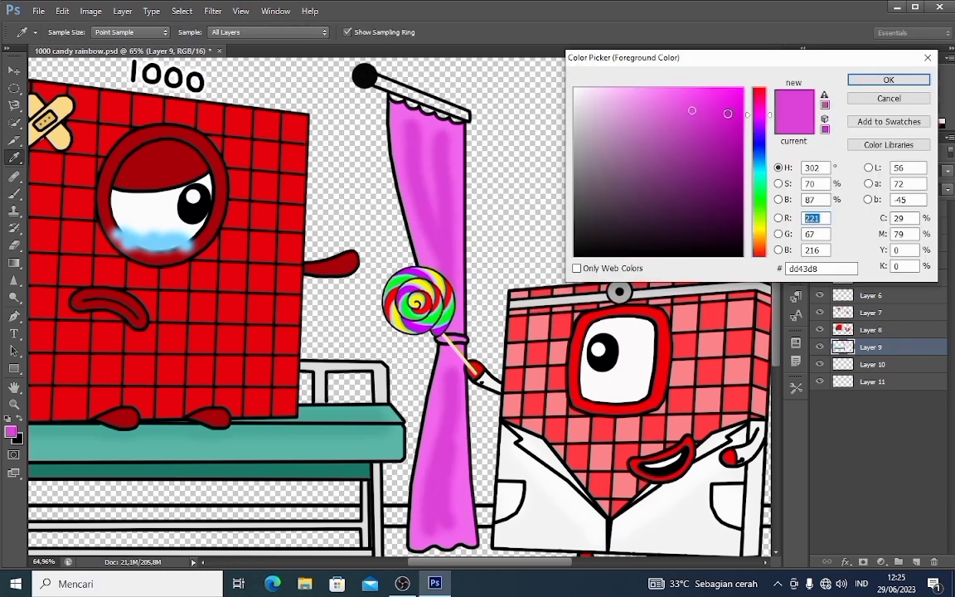
pyautogui.click(714, 91)
pyautogui.click(856, 78)
pyautogui.rightClick(426, 360)
pyautogui.moveTo(505, 383); pyautogui.dragTo(467, 386)
pyautogui.press('Return')
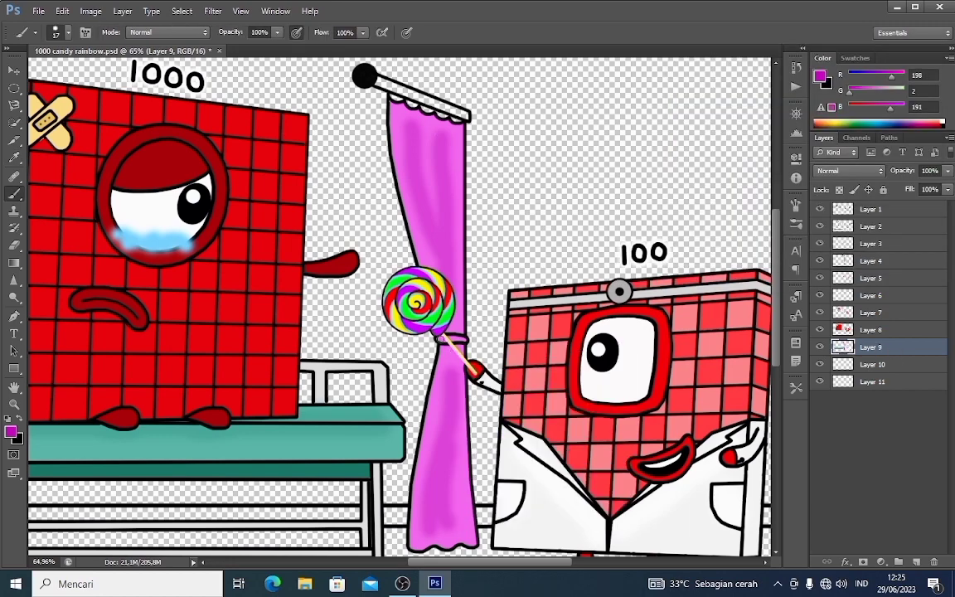
# Step: Paint the curtain rod in dark purple RGB 78, 22, 76 with a straight stroke along its length
pyautogui.click(820, 77)
pyautogui.click(694, 205)
pyautogui.click(888, 81)
pyautogui.click(379, 80)
pyautogui.keyDown('shift'); pyautogui.click(467, 115); pyautogui.keyUp('shift')
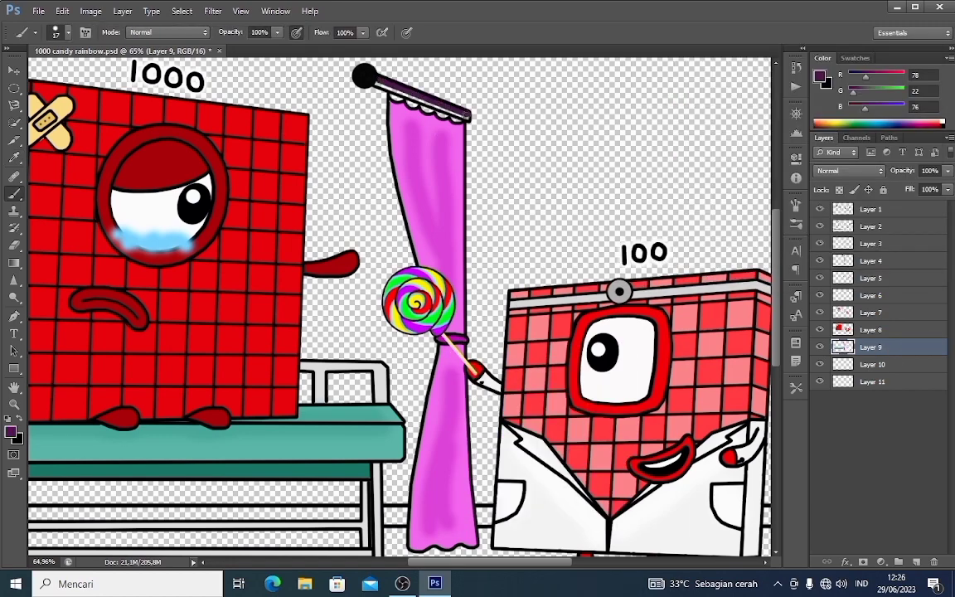
# Step: With a 29 px white brush, paint the door frame on Layer 9 and the baseboard on Layer 10
pyautogui.hotkey('ctrl', '0')
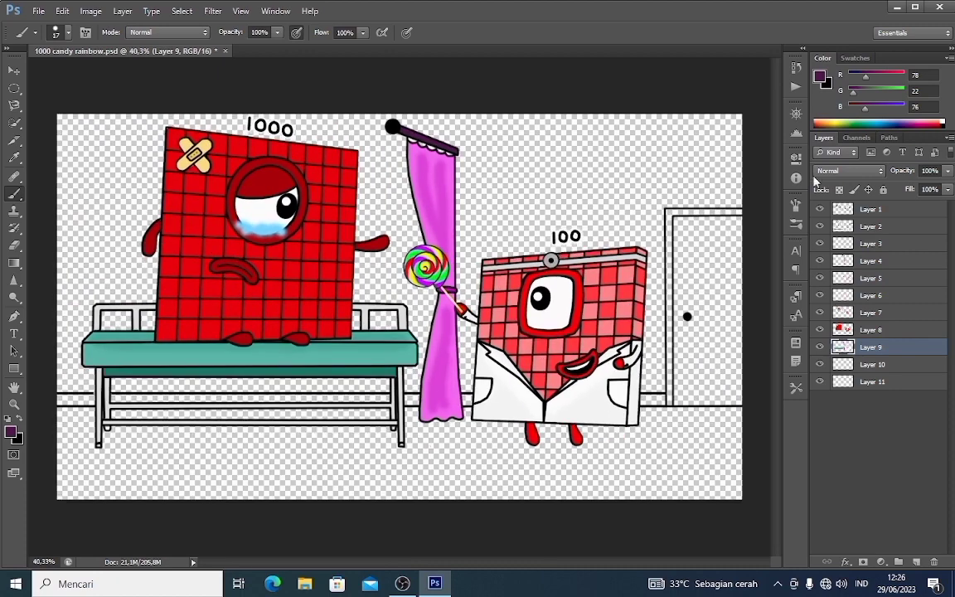
pyautogui.click(820, 77)
pyautogui.click(576, 90)
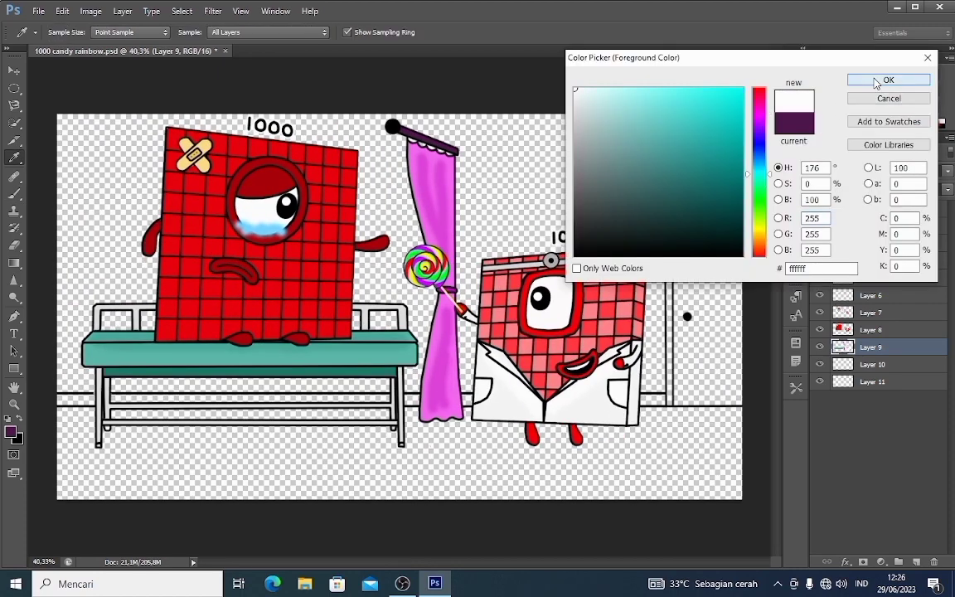
pyautogui.click(887, 79)
pyautogui.rightClick(670, 403)
pyautogui.press('Return')
pyautogui.moveTo(668, 233); pyautogui.dragTo(669, 212)
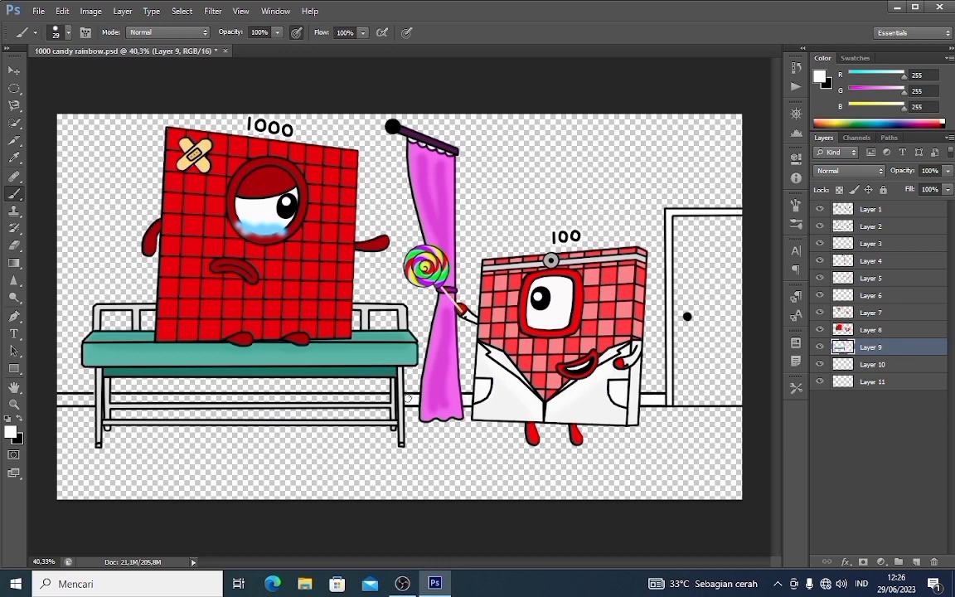
pyautogui.hotkey('alt', '[')
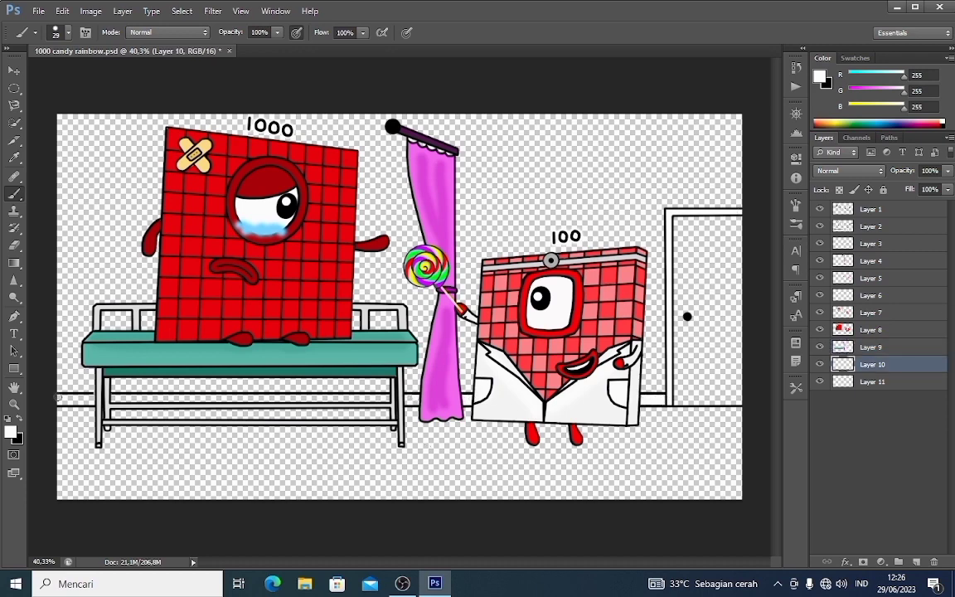
pyautogui.moveTo(58, 397); pyautogui.dragTo(416, 399)
# Step: Fill the door on Layer 10 with light turquoise RGB 116, 230, 223 using a 69 px brush
pyautogui.click(820, 77)
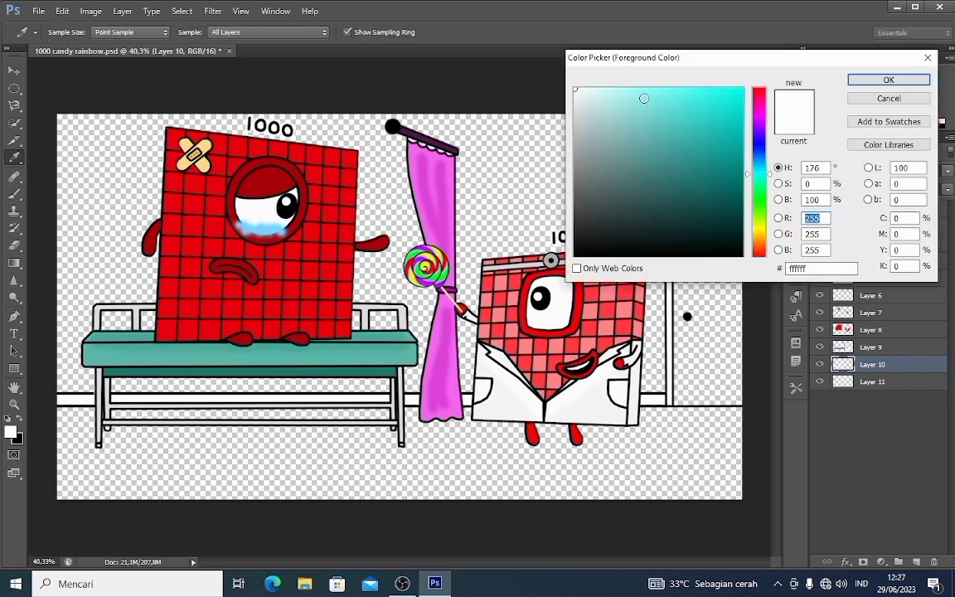
pyautogui.moveTo(645, 98); pyautogui.dragTo(658, 104)
pyautogui.click(888, 79)
pyautogui.rightClick(733, 288)
pyautogui.doubleClick(763, 369)
pyautogui.moveTo(678, 223); pyautogui.dragTo(743, 385)
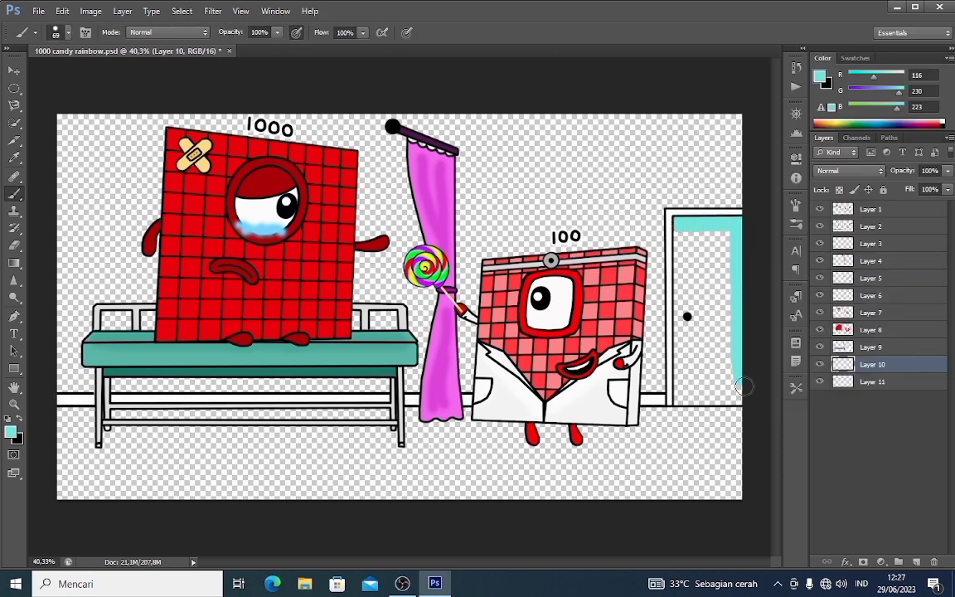
pyautogui.moveTo(678, 396)
pyautogui.mouseDown()
pyautogui.moveTo(688, 222)
pyautogui.moveTo(729, 257)
pyautogui.moveTo(716, 348)
pyautogui.moveTo(690, 357)
pyautogui.mouseUp()
# Step: Paint the wall on Layer 11 in light orange RGB 238, 180, 105 with a 191 px brush
pyautogui.click(867, 381)
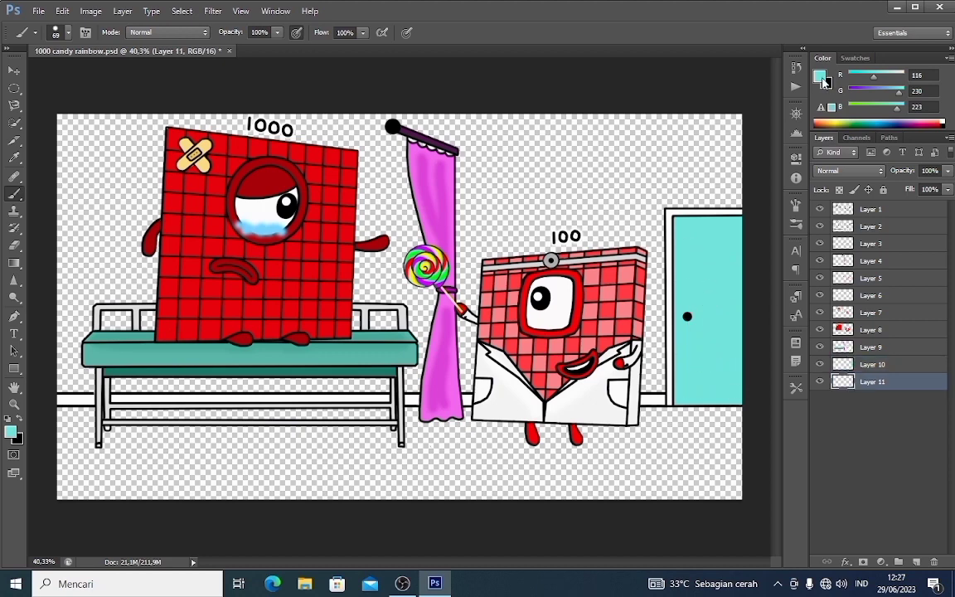
pyautogui.click(821, 76)
pyautogui.click(759, 237)
pyautogui.click(758, 157)
pyautogui.click(673, 92)
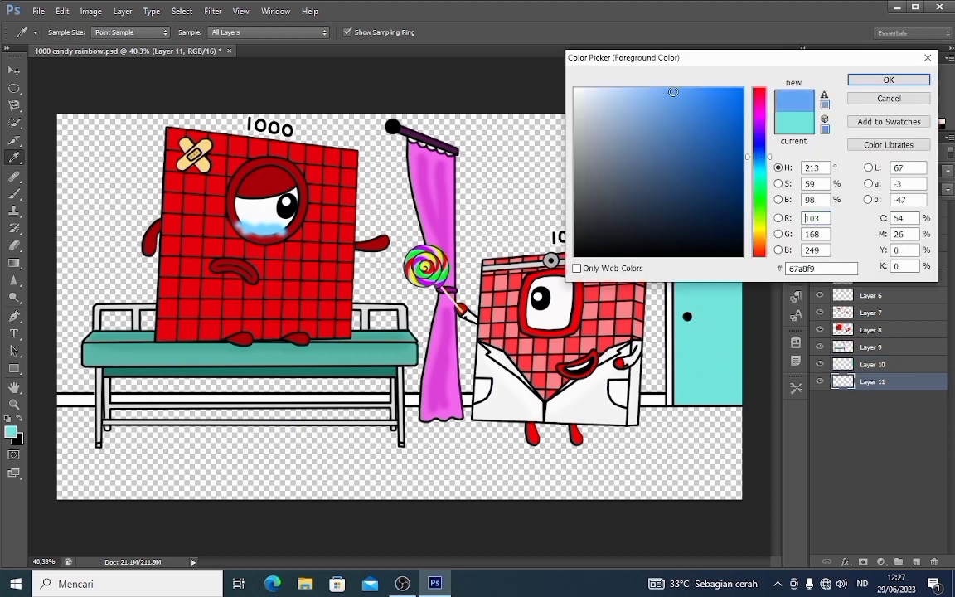
pyautogui.click(759, 222)
pyautogui.click(759, 240)
pyautogui.click(668, 100)
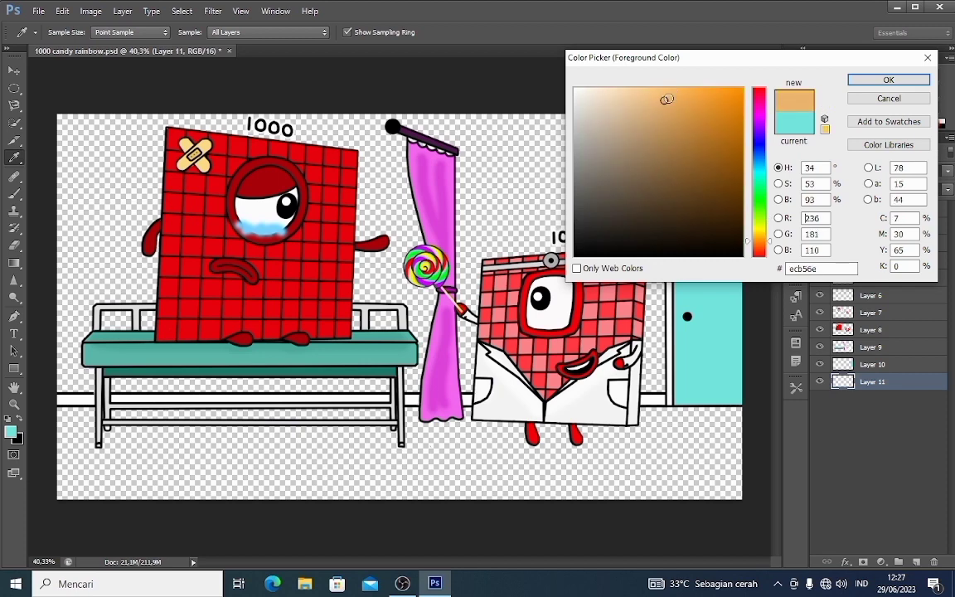
pyautogui.click(881, 81)
pyautogui.rightClick(509, 179)
pyautogui.doubleClick(557, 273)
pyautogui.moveTo(65, 126)
pyautogui.mouseDown()
pyautogui.moveTo(560, 126)
pyautogui.moveTo(497, 232)
pyautogui.moveTo(592, 332)
pyautogui.moveTo(377, 328)
pyautogui.moveTo(382, 352)
pyautogui.moveTo(71, 332)
pyautogui.moveTo(99, 166)
pyautogui.moveTo(107, 248)
pyautogui.mouseUp()
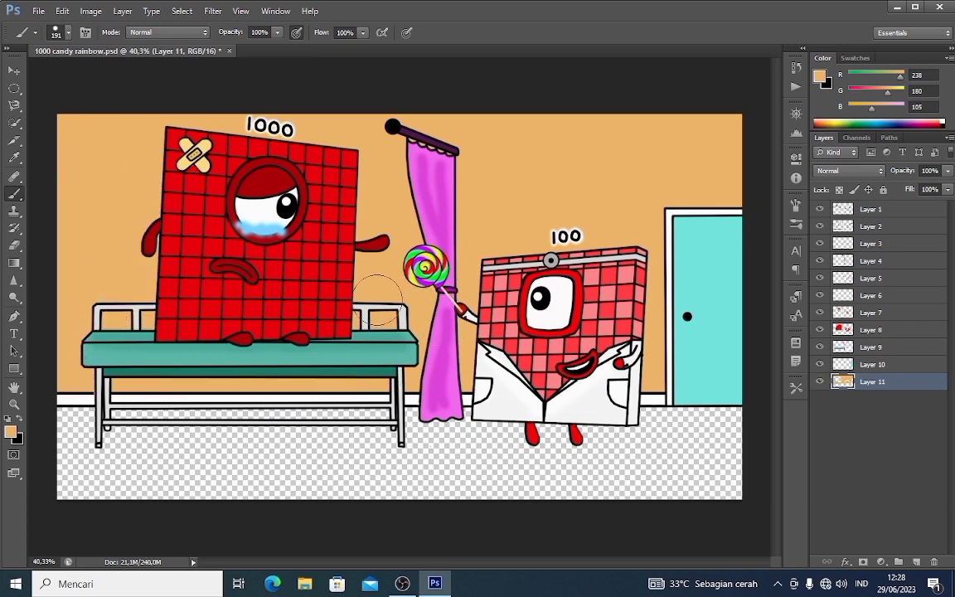
# Step: Brush soft highlights onto the wall in pale orange RGB 251, 206, 147 with a 391 px soft brush
pyautogui.press('i')
pyautogui.click(820, 77)
pyautogui.click(644, 91)
pyautogui.click(868, 86)
pyautogui.press('b')
pyautogui.rightClick(384, 203)
pyautogui.click(403, 298)
pyautogui.moveTo(99, 173)
pyautogui.mouseDown()
pyautogui.moveTo(395, 196)
pyautogui.moveTo(71, 251)
pyautogui.moveTo(625, 270)
pyautogui.moveTo(63, 283)
pyautogui.mouseUp()
# Step: Add a new layer beneath Layer 11 and fill the floor in brown RGB 133, 91, 37 using a hard round brush
pyautogui.click(915, 562)
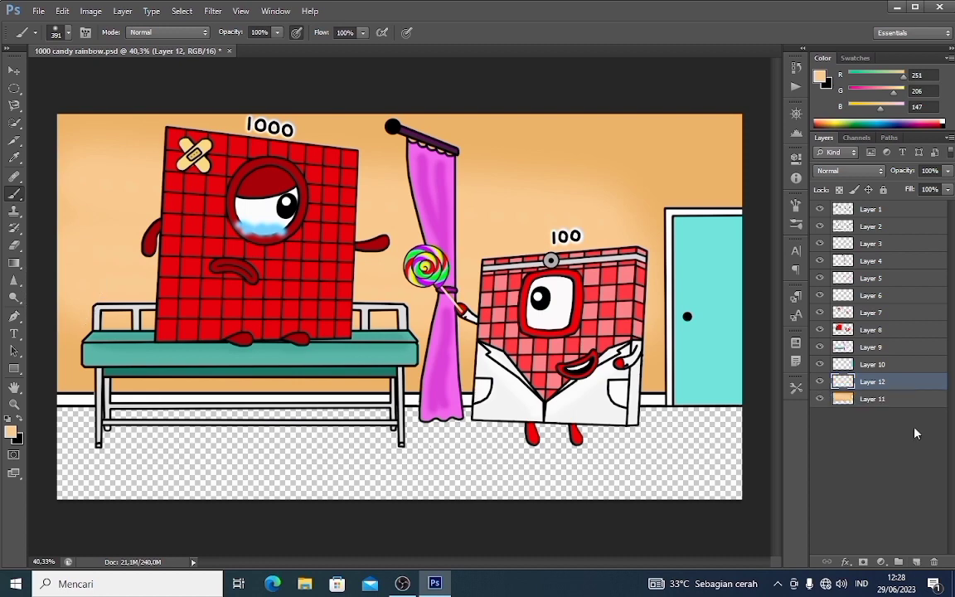
pyautogui.moveTo(915, 383); pyautogui.dragTo(912, 411)
pyautogui.click(820, 78)
pyautogui.click(694, 169)
pyautogui.click(878, 81)
pyautogui.rightClick(416, 393)
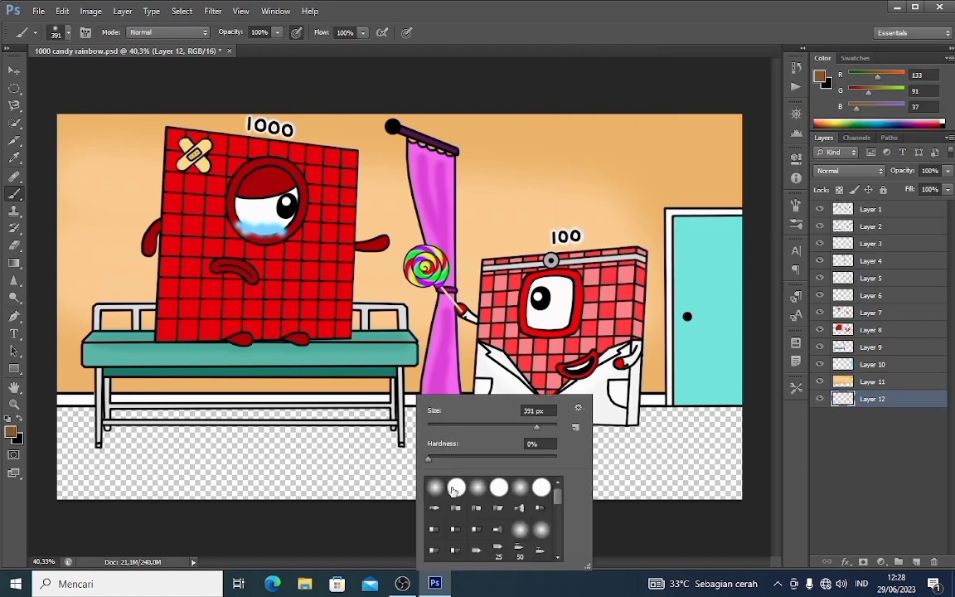
pyautogui.doubleClick(454, 489)
pyautogui.moveTo(80, 432)
pyautogui.mouseDown()
pyautogui.moveTo(443, 481)
pyautogui.moveTo(71, 458)
pyautogui.mouseUp()
# Step: Shade the floor beneath the 100 block, curtain and bed in dark brown RGB 110, 73, 25 with a 170 px soft brush
pyautogui.click(821, 78)
pyautogui.click(705, 184)
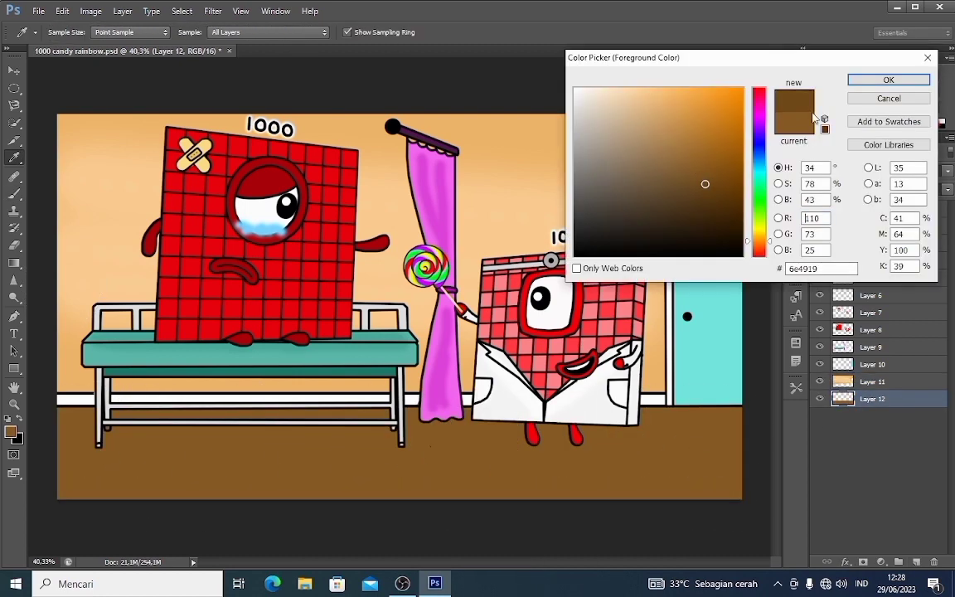
pyautogui.click(886, 81)
pyautogui.rightClick(384, 437)
pyautogui.click(402, 487)
pyautogui.moveTo(503, 427)
pyautogui.mouseDown()
pyautogui.moveTo(481, 426)
pyautogui.moveTo(571, 441)
pyautogui.mouseUp()
pyautogui.click(821, 457)
pyautogui.moveTo(454, 421); pyautogui.dragTo(426, 424)
pyautogui.moveTo(383, 425); pyautogui.dragTo(124, 425)
# Step: Collapse the color and layer panels and view the whole painted scene enlarged
pyautogui.click(835, 49)
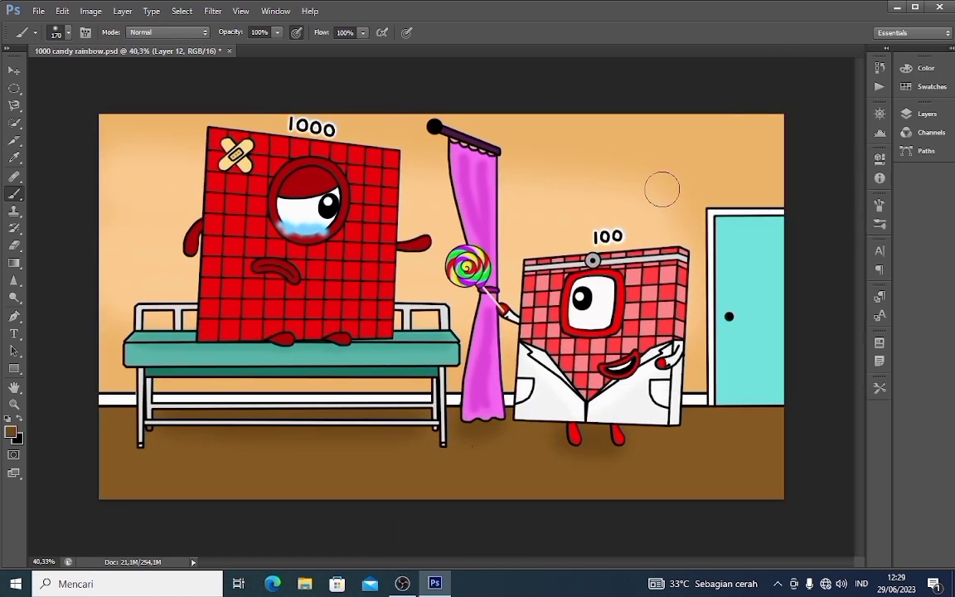
pyautogui.scroll(1, 661, 188)
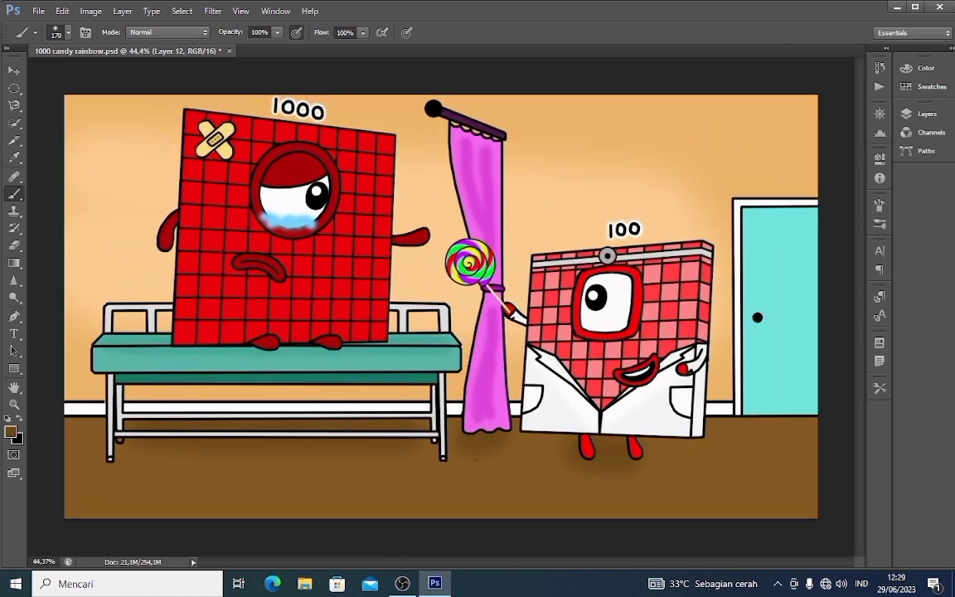